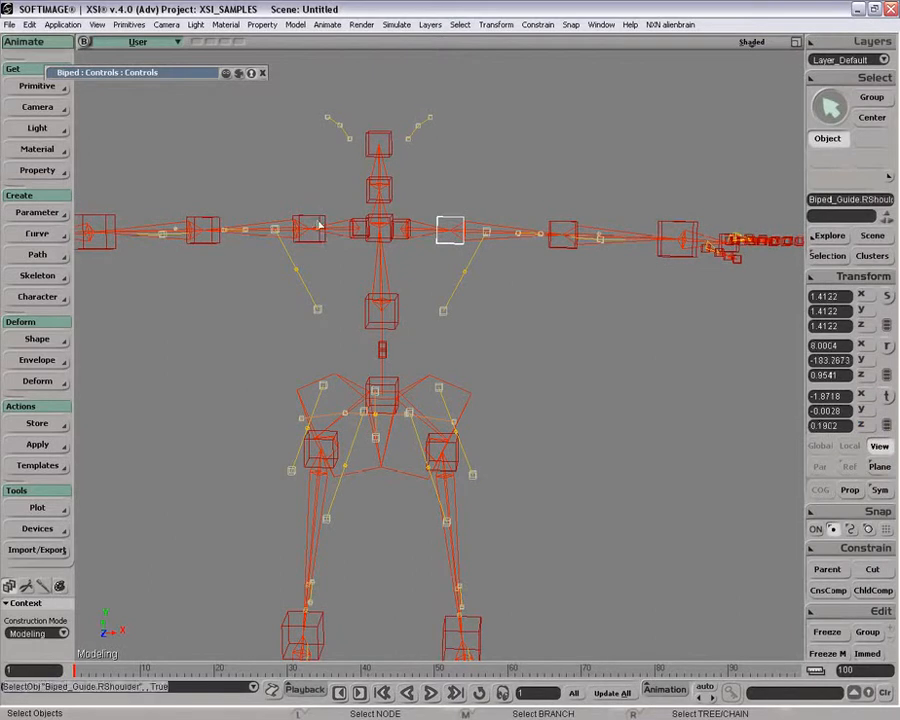
Select the right elbow guide and inspect its Kinematics constraints in the Explorer, selecting Symmetry Cns
key(ctrl+z)
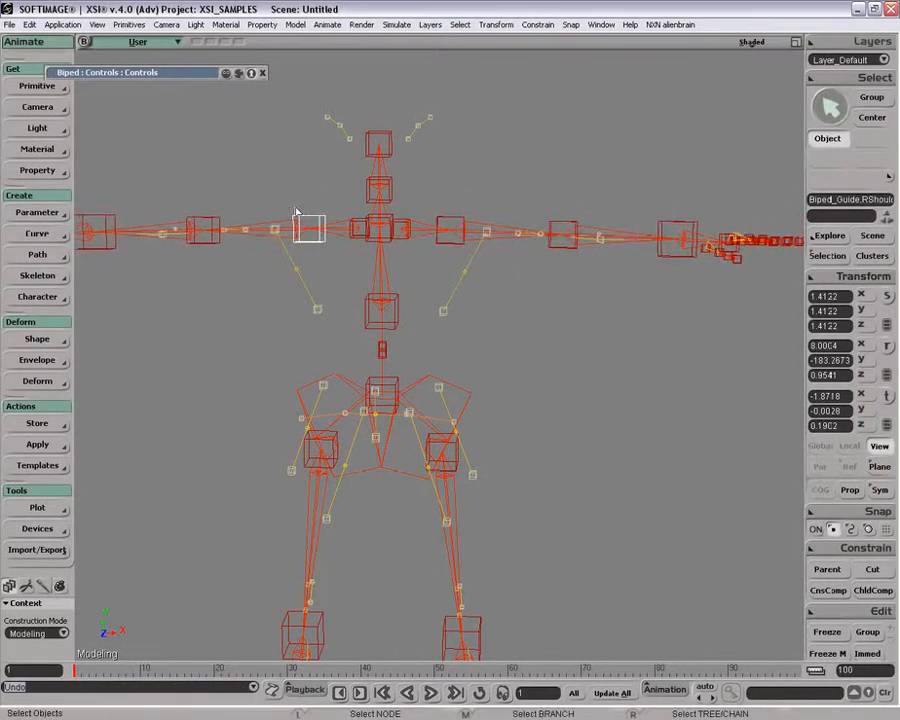
click(303, 215)
click(205, 222)
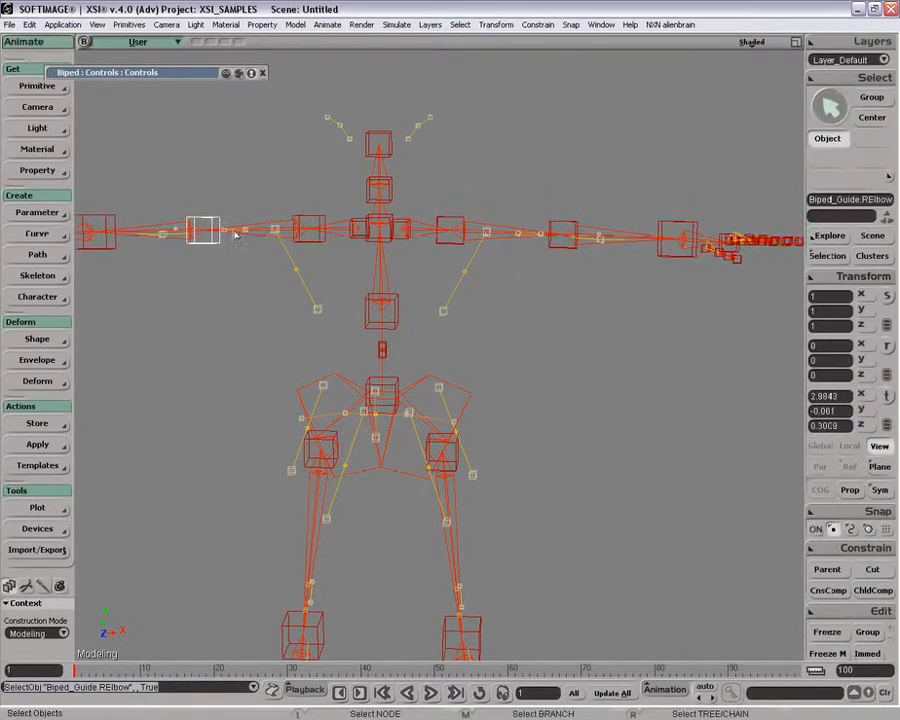
key(8)
key(e)
click(114, 423)
click(128, 461)
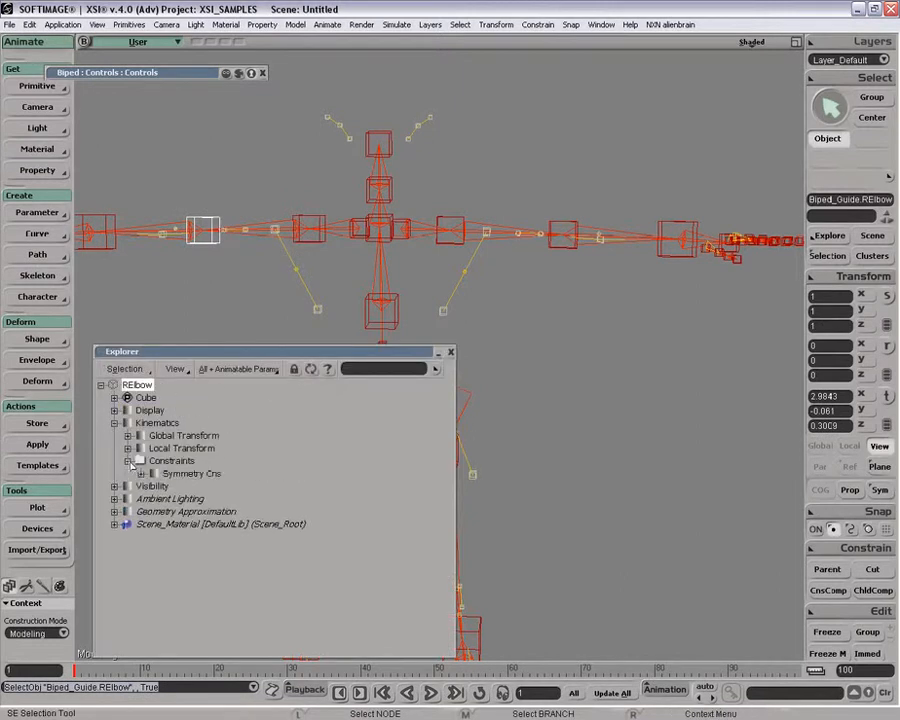
click(172, 475)
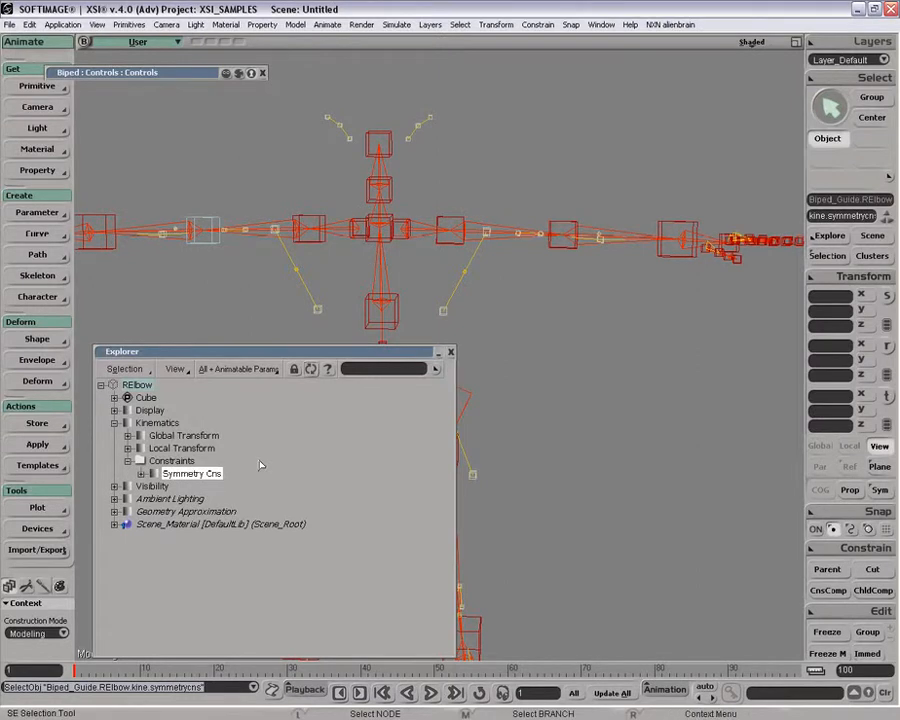
Examine the parameters inside the elbow's Symmetry Cns constraint and close the Explorer
click(144, 473)
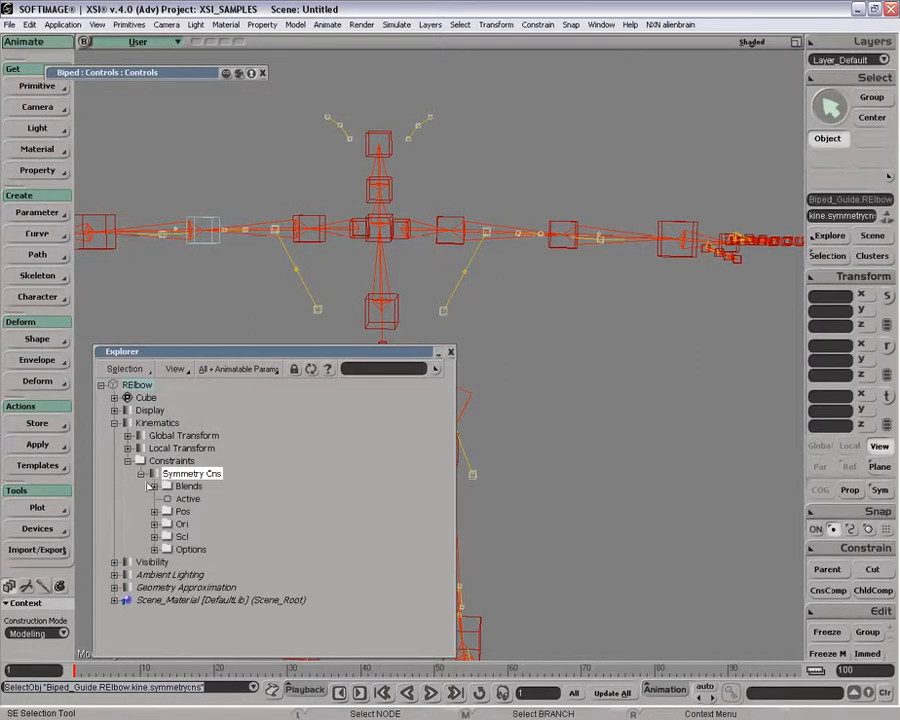
click(143, 473)
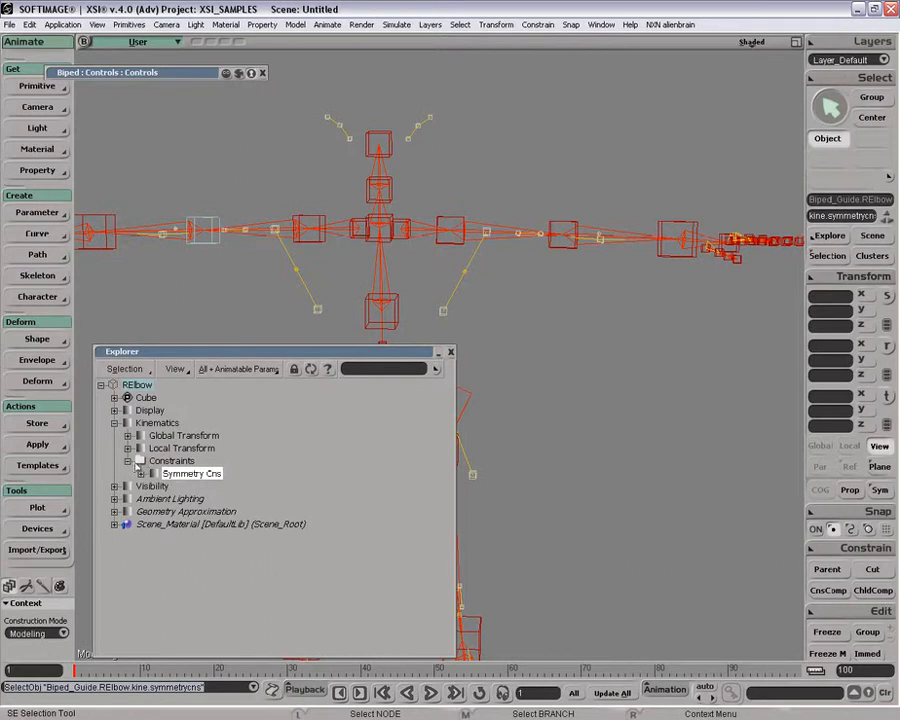
click(129, 461)
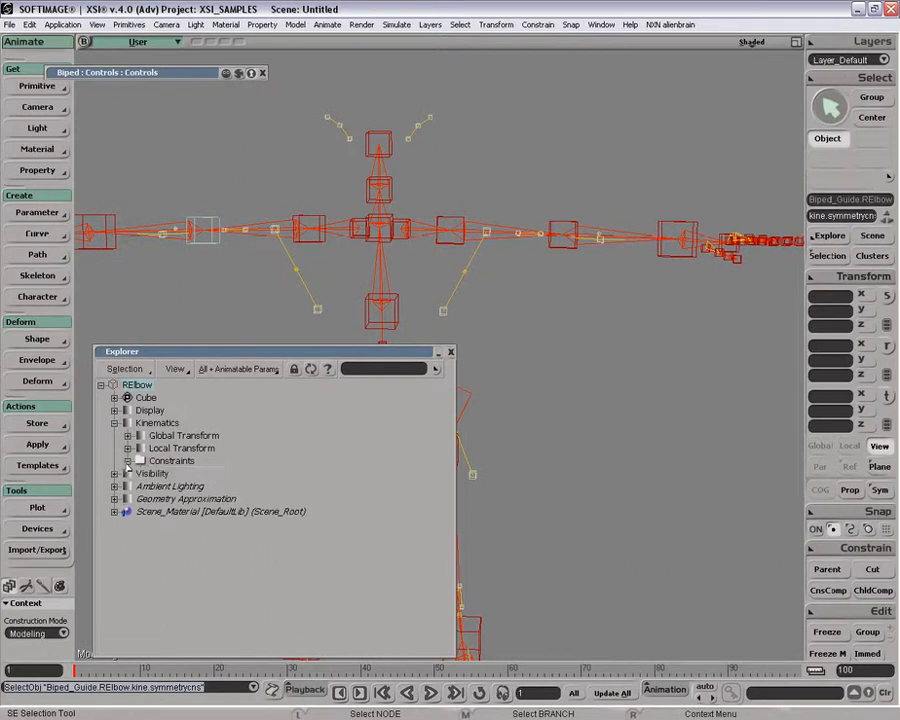
click(451, 352)
Try raising the left elbow guide to test the symmetry, and undo the move
click(220, 220)
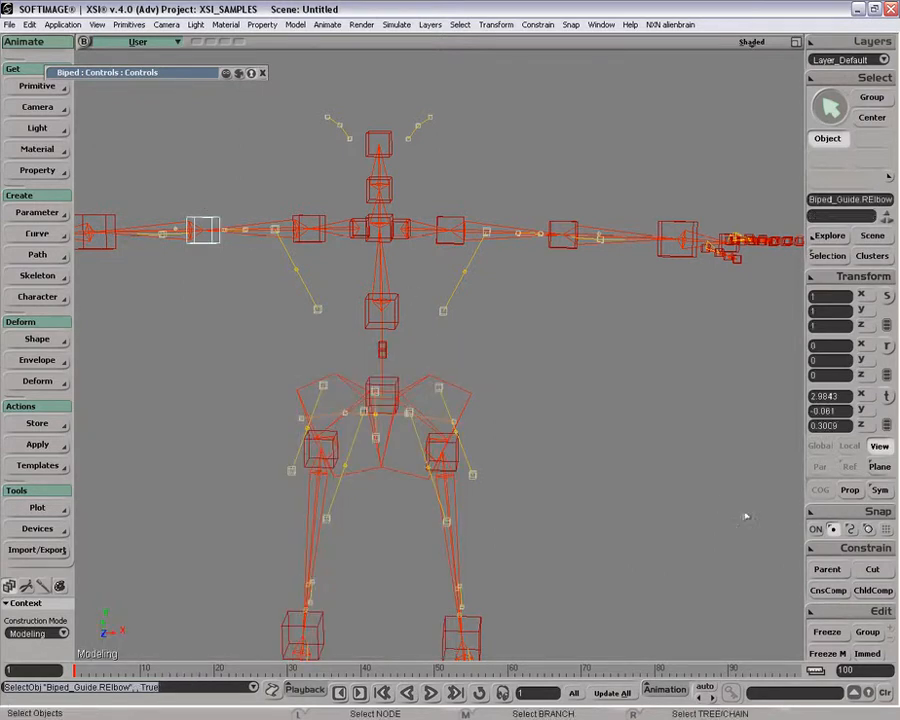
click(562, 234)
key(v)
drag(598, 329, 608, 304)
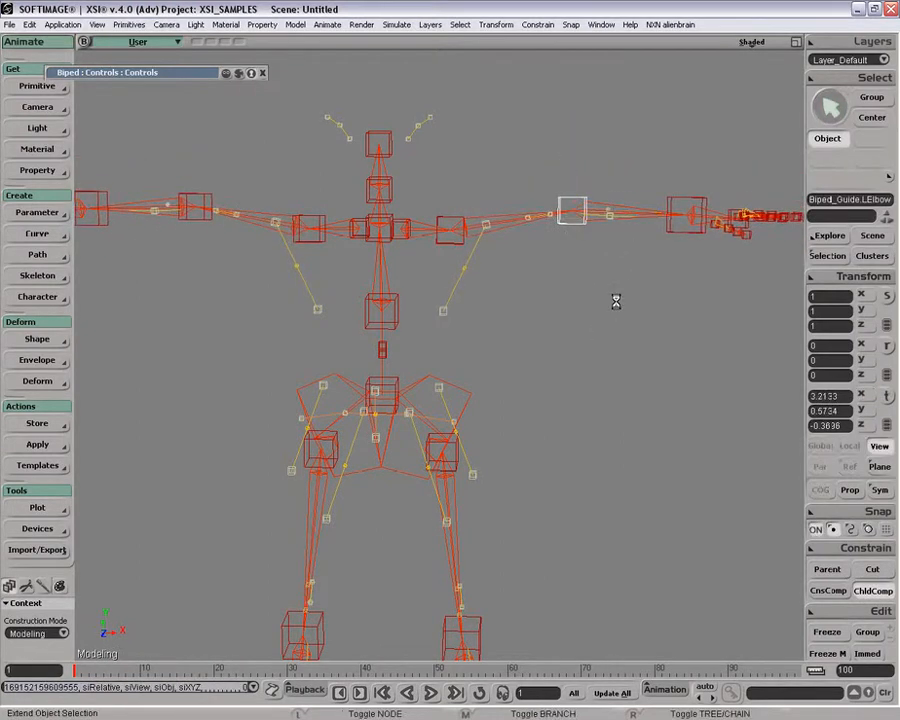
key(ctrl+z)
Try moving the right elbow guide and undo that move
click(212, 222)
key(v)
mouse_move(256, 291)
mouse_down()
mouse_move(259, 271)
mouse_move(259, 299)
mouse_move(263, 267)
mouse_move(259, 293)
mouse_up()
key(ctrl+z)
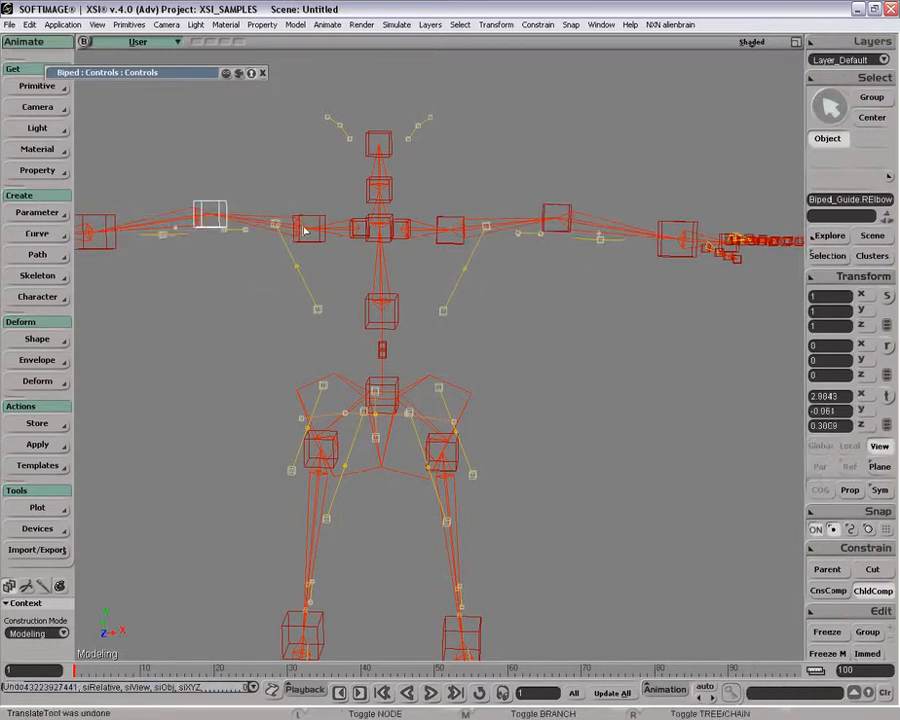
Try moving the right shoulder guide while child compensation is on
click(308, 228)
key(v)
mouse_move(341, 272)
mouse_down()
mouse_move(342, 258)
mouse_move(338, 295)
mouse_move(350, 281)
mouse_up()
key(ctrl+z)
key(v)
key(space)
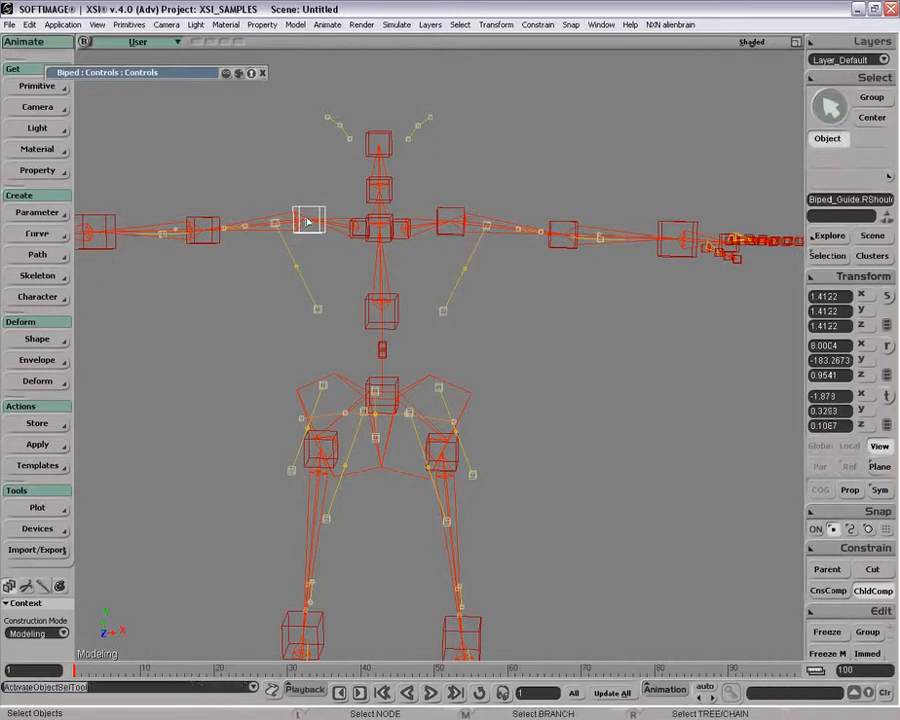
Turn off child compensation and try moving the right shoulder guide together with its arm
click(859, 588)
key(v)
mouse_move(300, 278)
mouse_down()
mouse_move(291, 267)
mouse_move(281, 297)
mouse_move(295, 265)
mouse_move(310, 282)
mouse_up()
key(space)
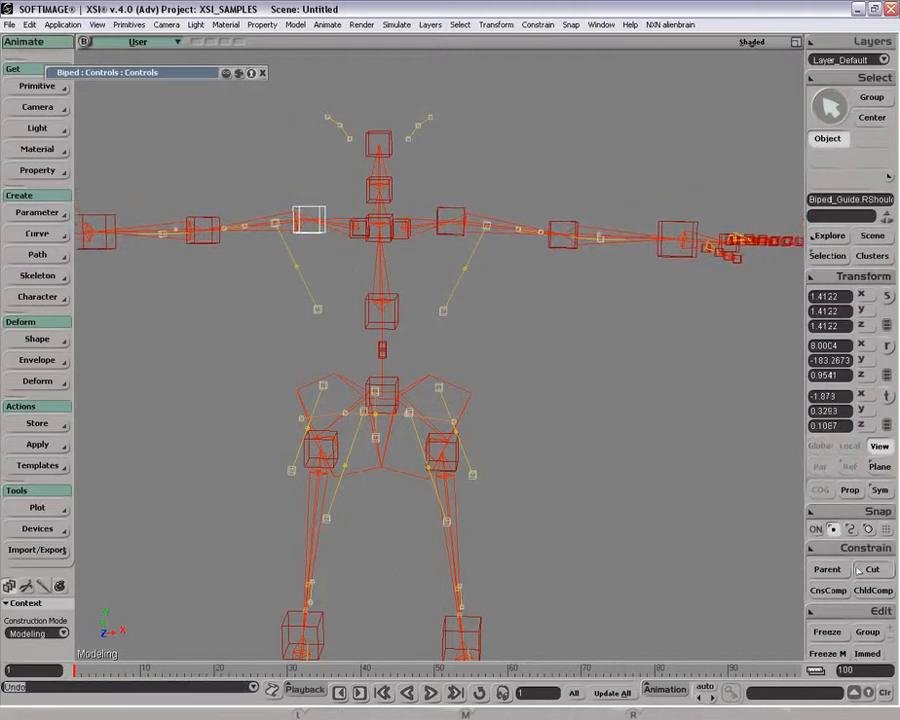
Undo another test move of the right shoulder guide and switch child compensation off
key(v)
drag(366, 324, 362, 321)
key(ctrl+z)
key(space)
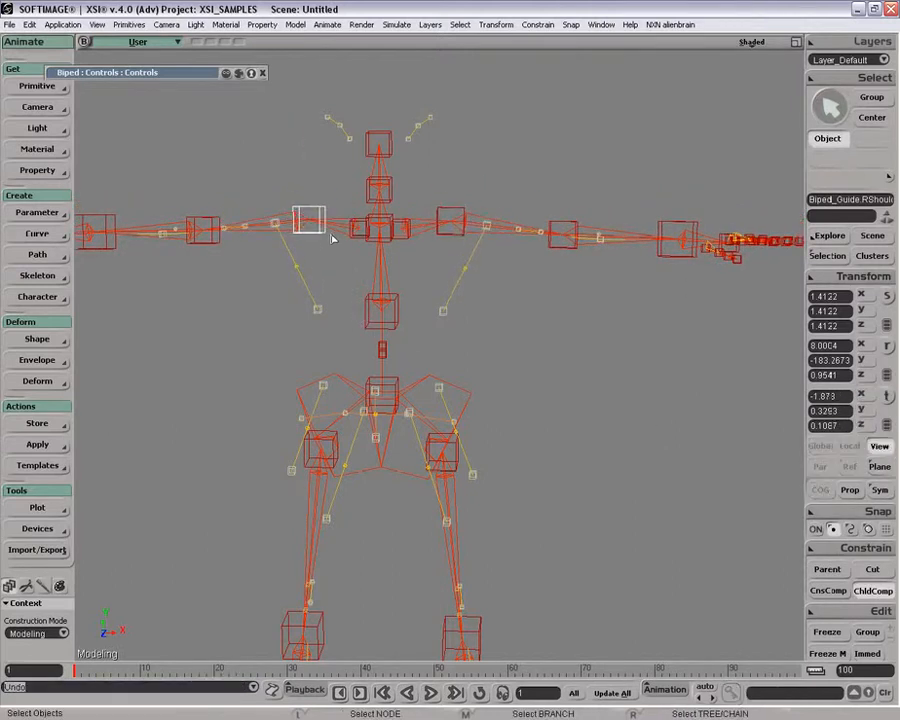
click(873, 590)
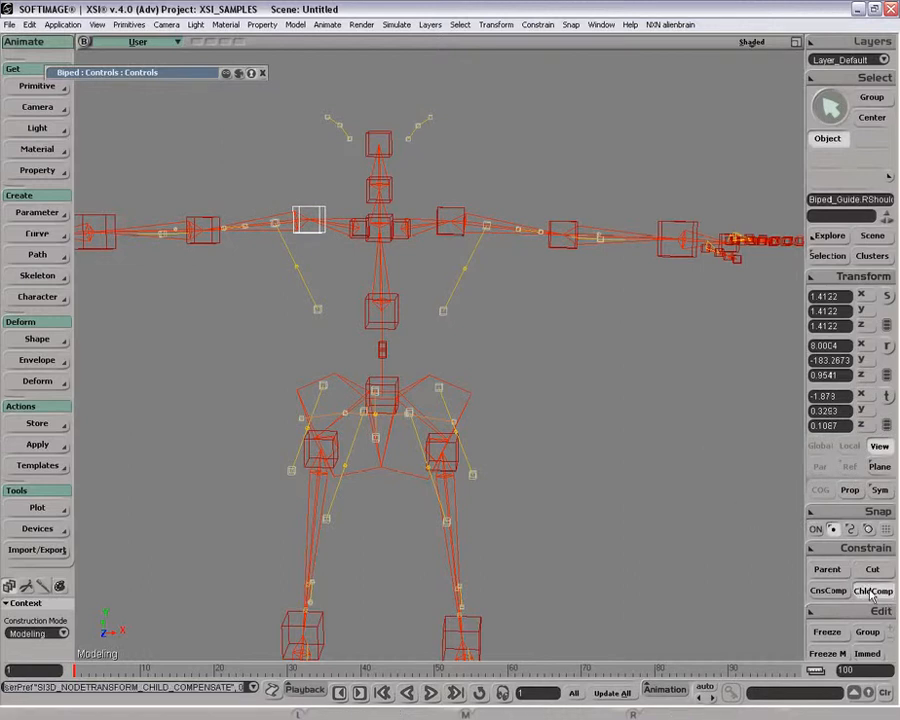
Review the symmetry types offered for creating a biped guide, and cancel without creating one
key(z)
drag(406, 514, 430, 334)
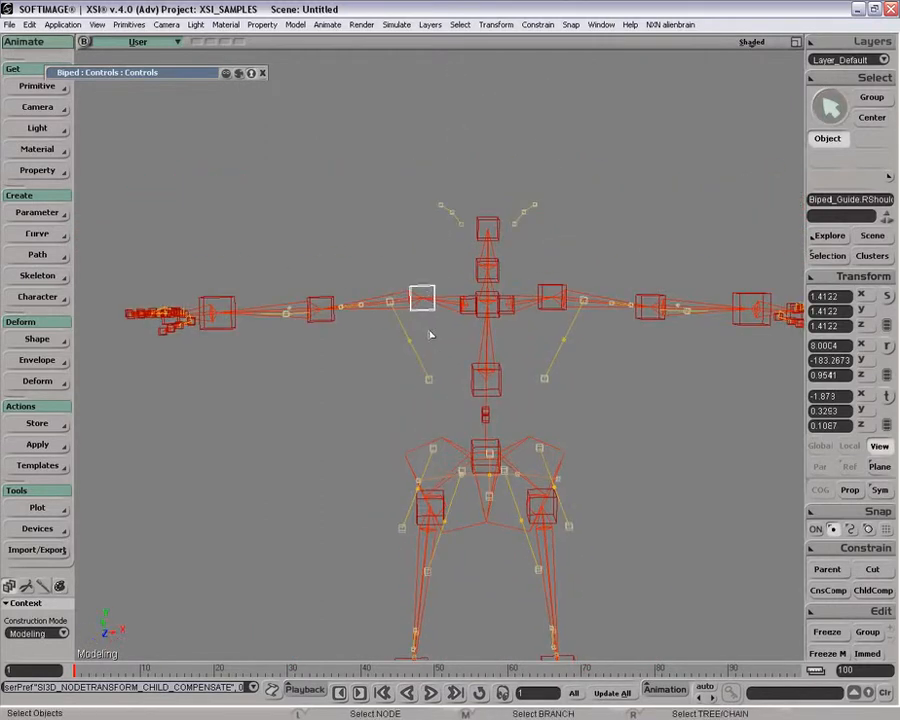
click(318, 307)
click(422, 296)
click(37, 297)
click(141, 297)
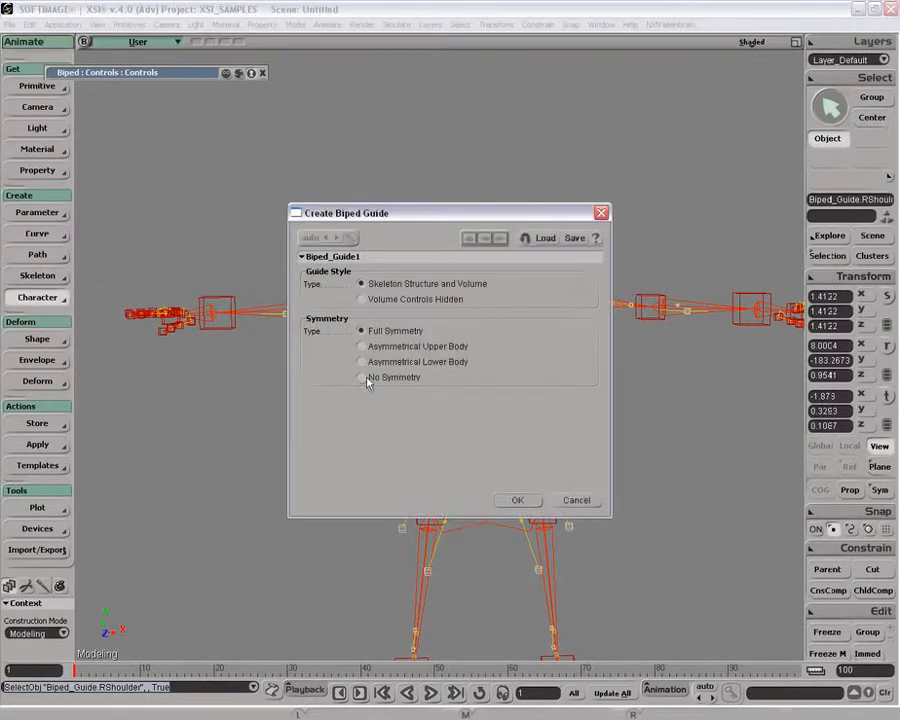
click(575, 501)
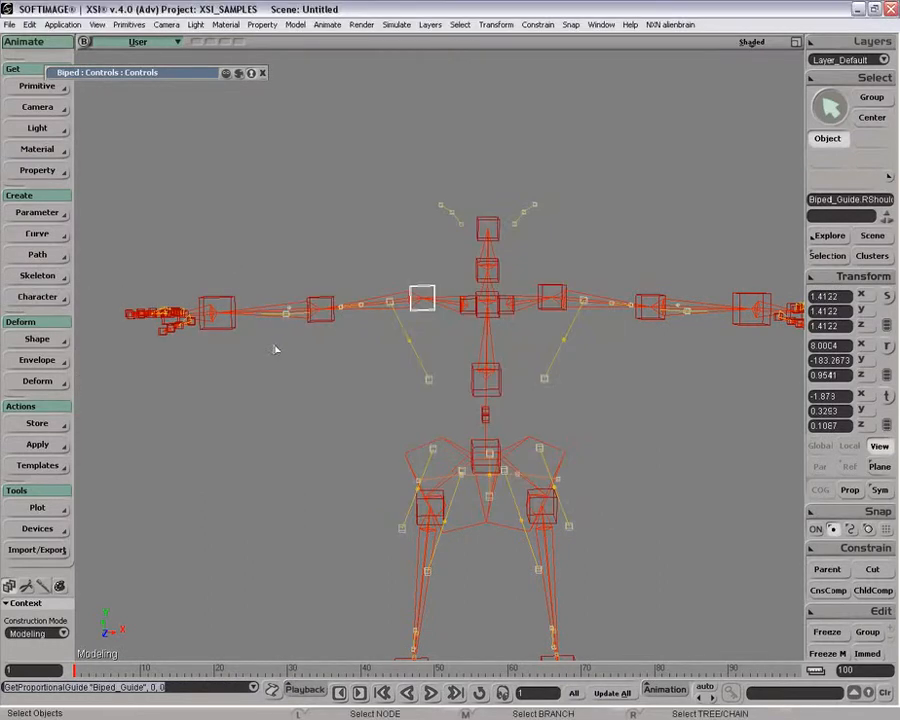
Select the right hand guide cube at the end of the right arm
key(f)
key(p)
drag(402, 325, 520, 215)
key(o)
key(p)
mouse_move(424, 294)
mouse_down()
mouse_move(396, 341)
mouse_move(418, 311)
mouse_up()
key(space)
click(442, 339)
click(260, 351)
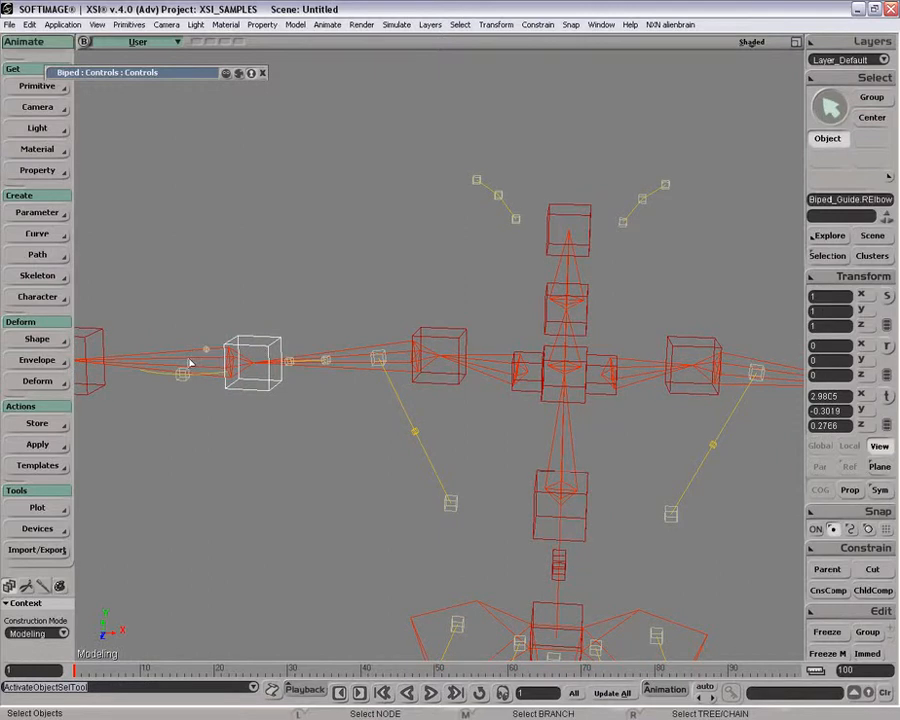
key(z)
drag(190, 360, 242, 342)
key(space)
click(216, 307)
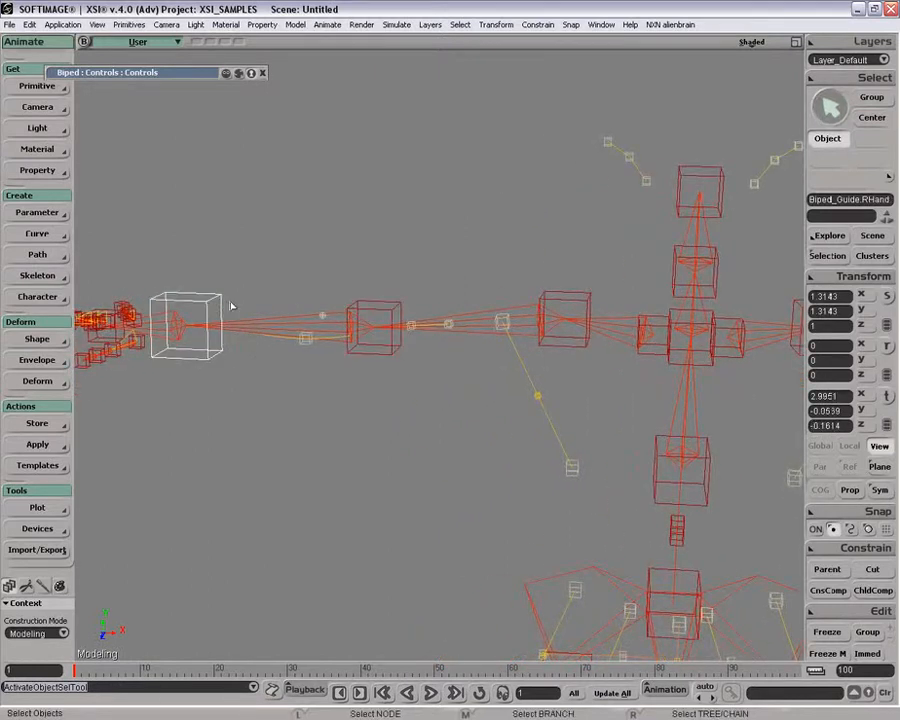
Select the right hand's Symmetry Cns constraint under its Kinematics in the Explorer
key(8)
key(4)
click(115, 424)
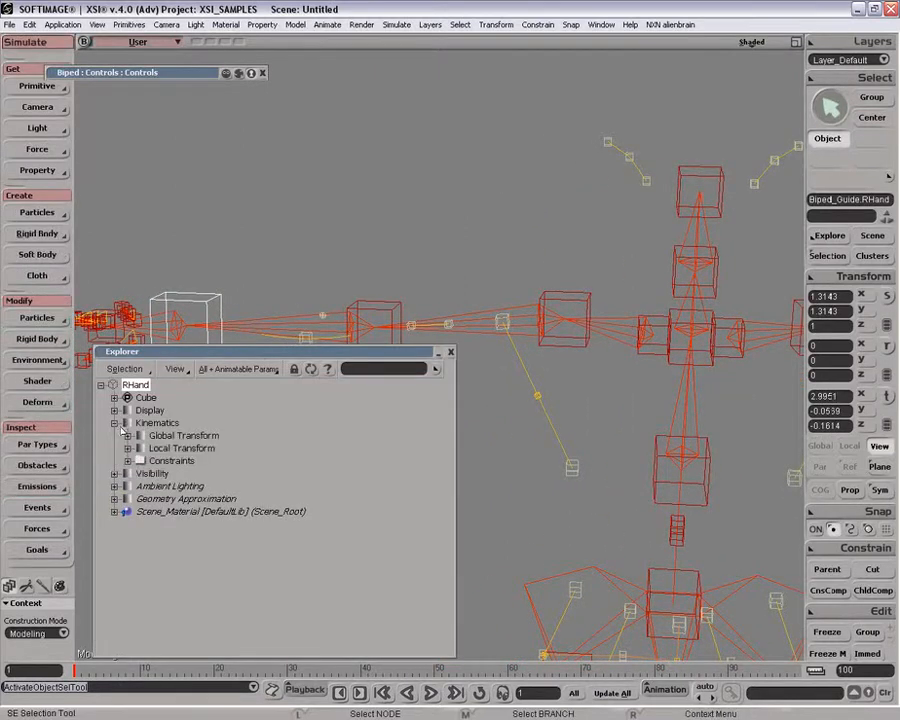
click(128, 461)
click(184, 474)
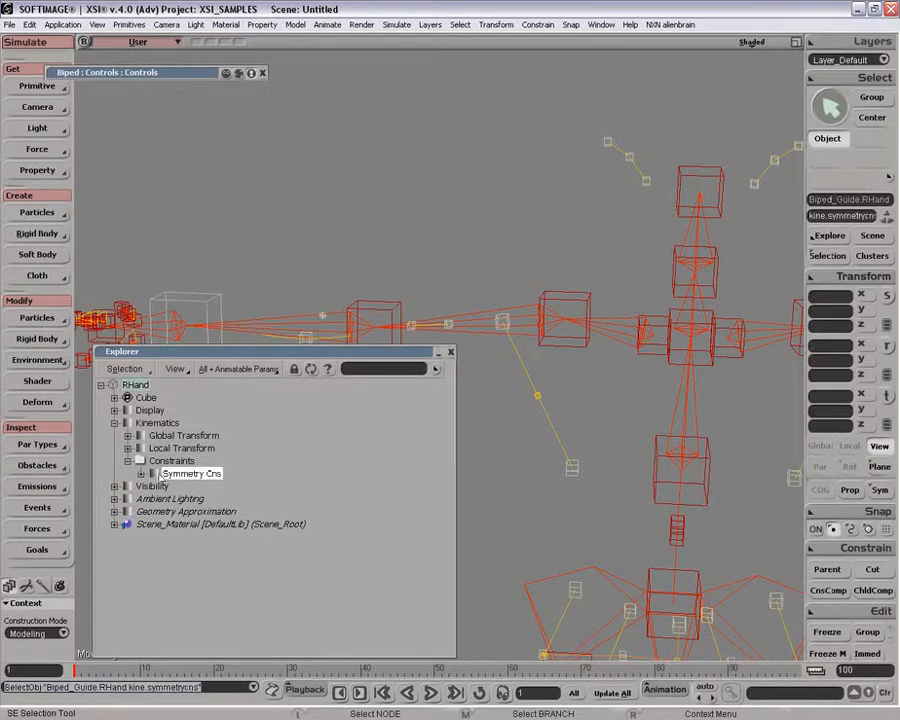
Select all symmetry constraints in the guide with the name pattern *.kine.symmetrycns and delete them
key(Return)
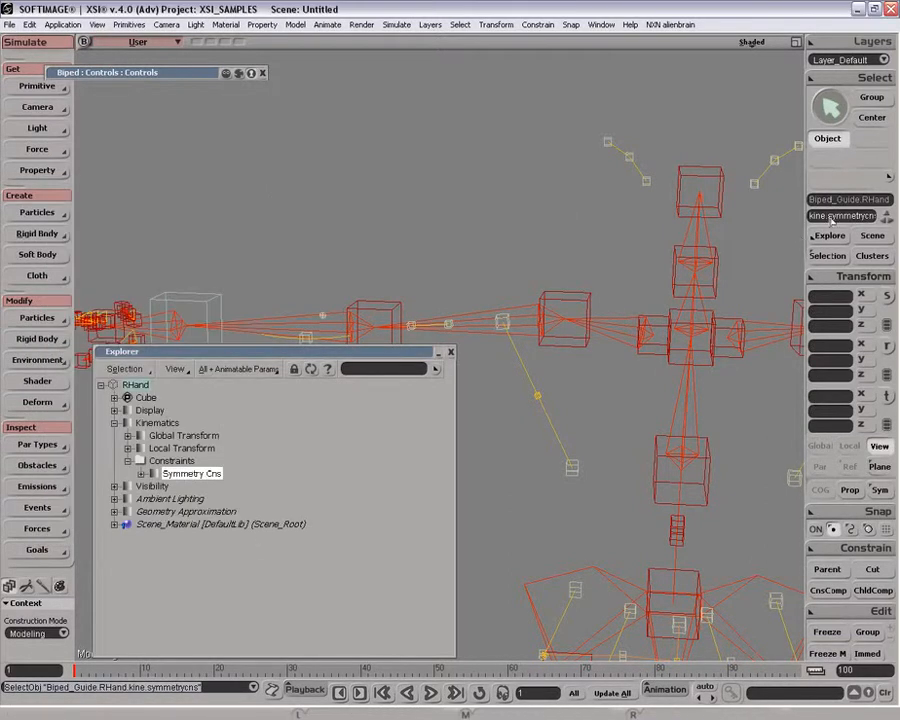
click(834, 205)
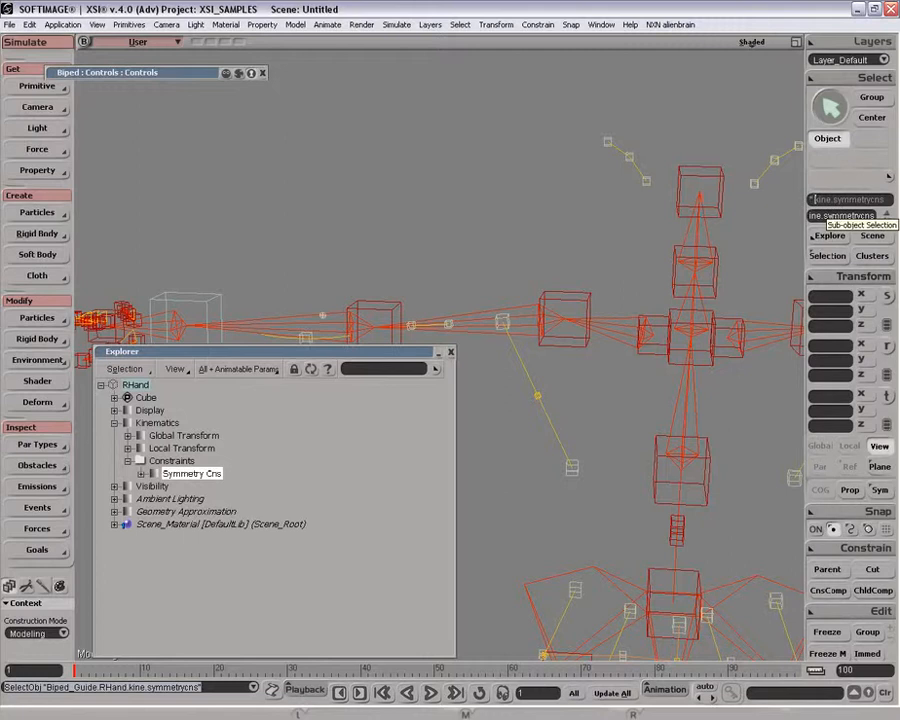
key(Return)
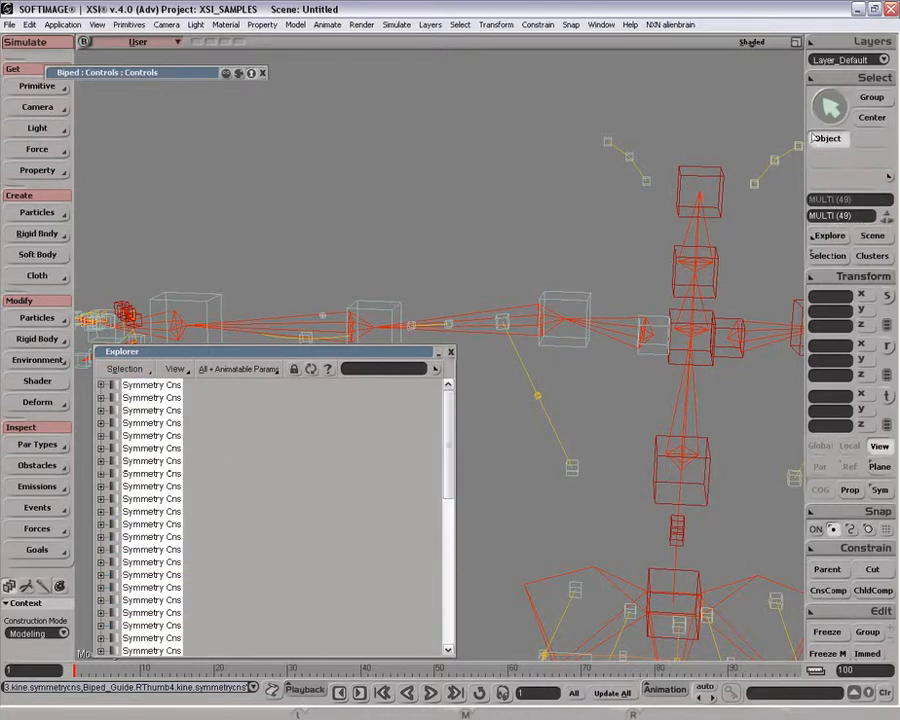
click(450, 352)
key(a)
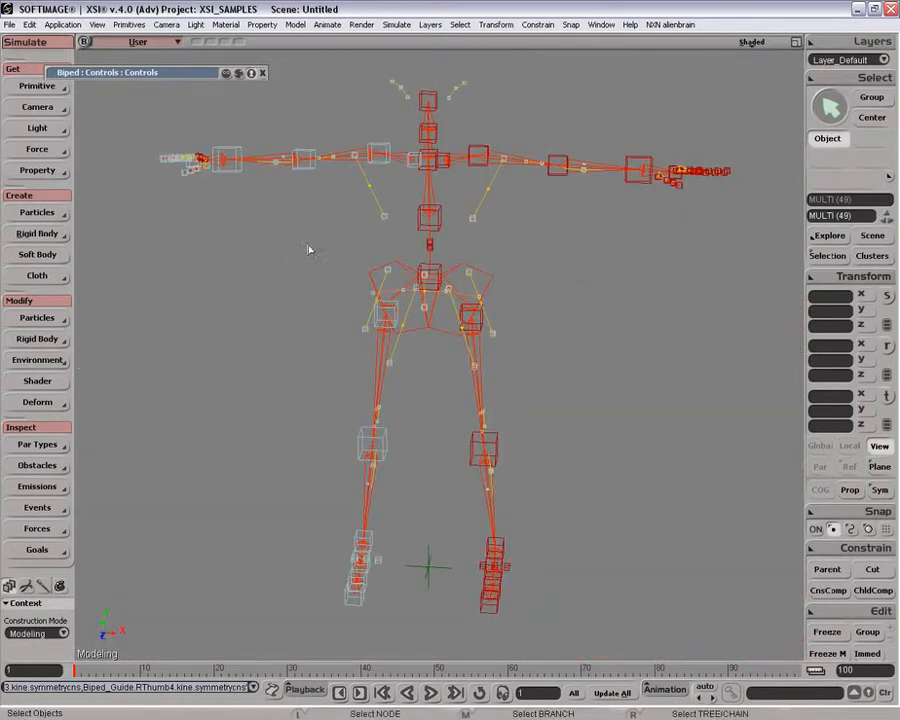
key(space)
Move the right and left elbow guides separately to test that the arms are independent
click(303, 157)
key(v)
drag(300, 284, 282, 250)
click(649, 149)
key(v)
mouse_move(659, 227)
mouse_down()
mouse_move(653, 283)
mouse_move(655, 240)
mouse_up()
key(space)
Try moving the right elbow guide again from another angle and undo the last change
key(s)
drag(296, 149, 350, 209)
click(311, 154)
key(v)
key(space)
key(ctrl+z)
key(s)
drag(406, 331, 389, 311)
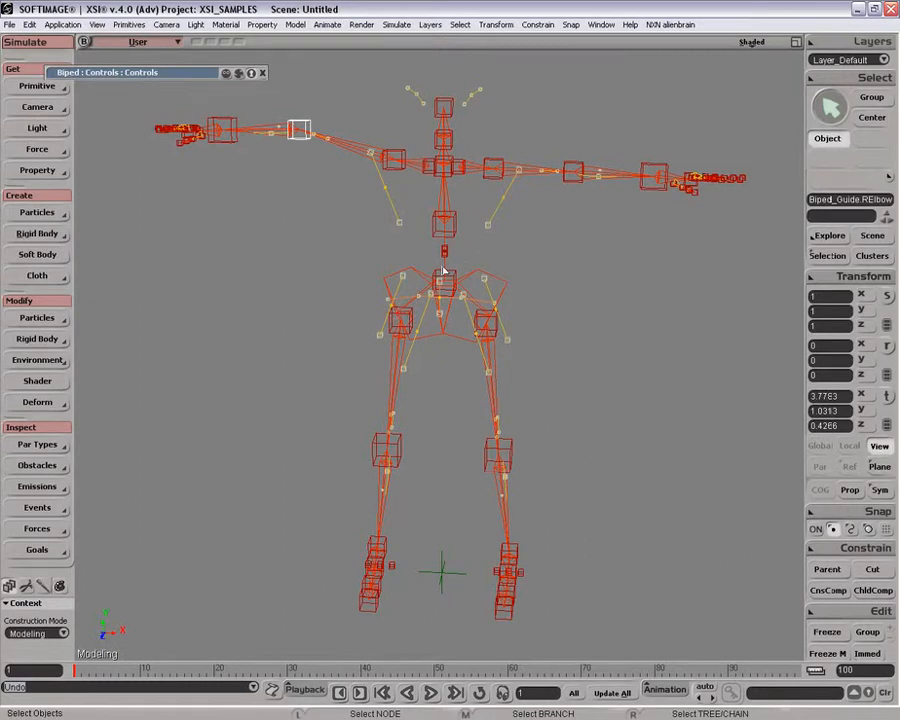
Start a new scene without saving and create a biped guide with Skeleton Structure and Volume and Full Symmetry
key(ctrl+n)
click(456, 392)
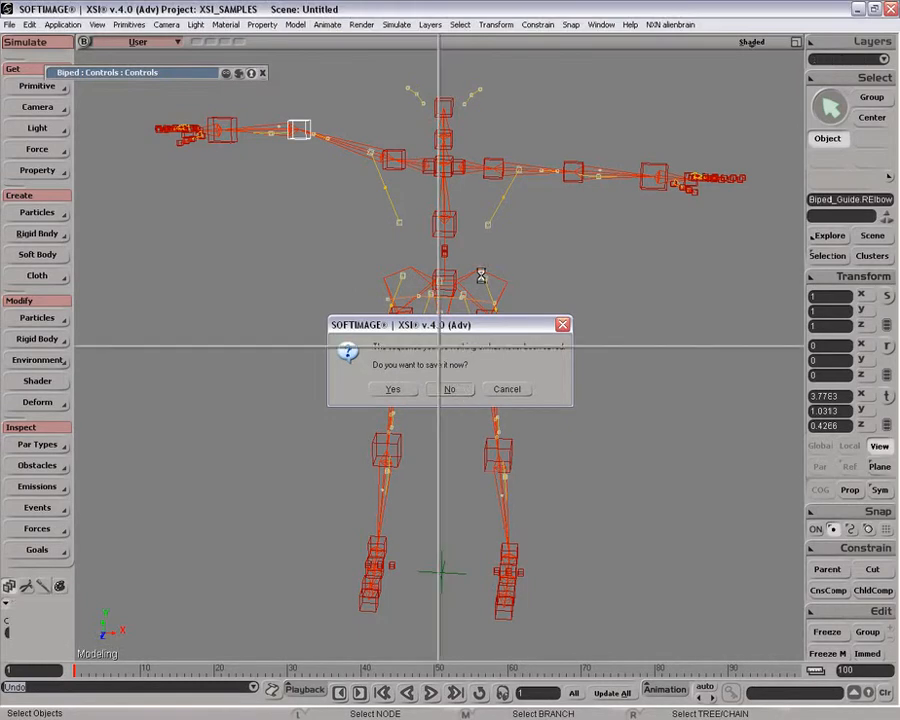
key(2)
click(40, 297)
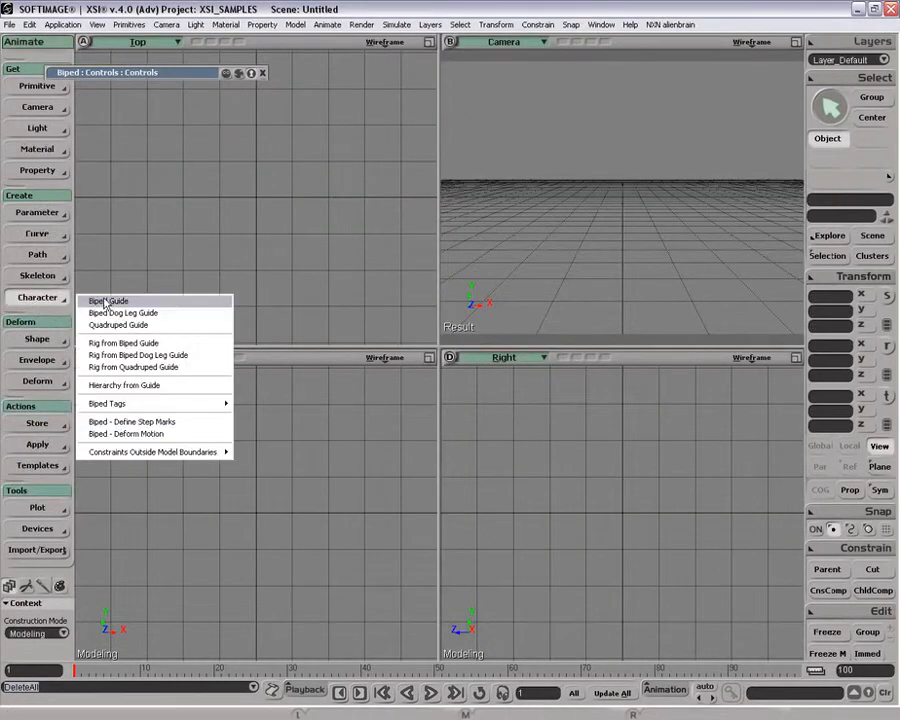
click(104, 301)
click(517, 501)
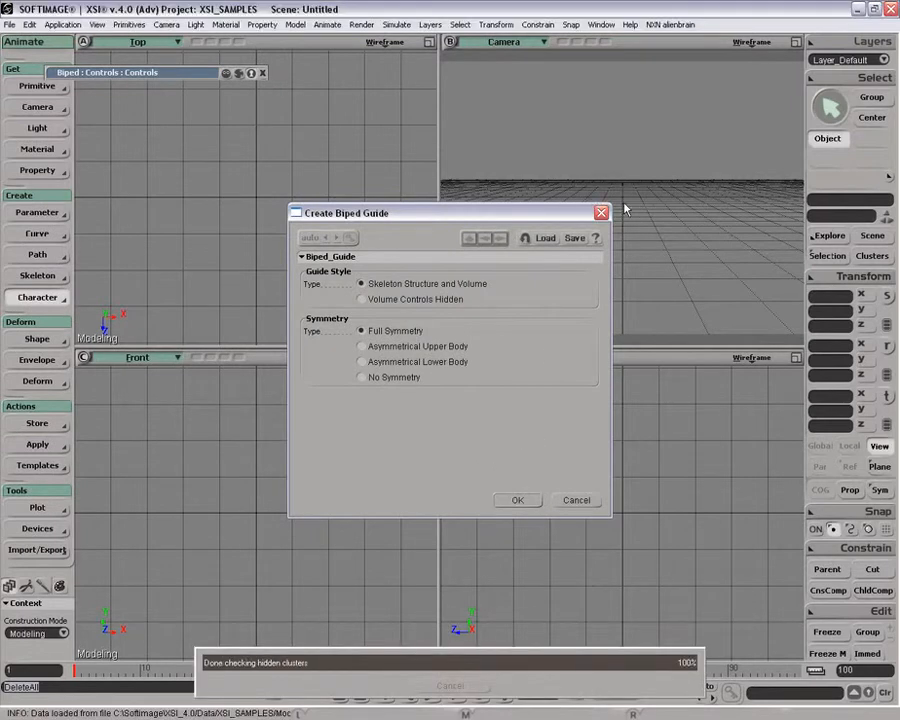
Show the new guide in a maximized User view and close the floating Biped Controls window
click(504, 42)
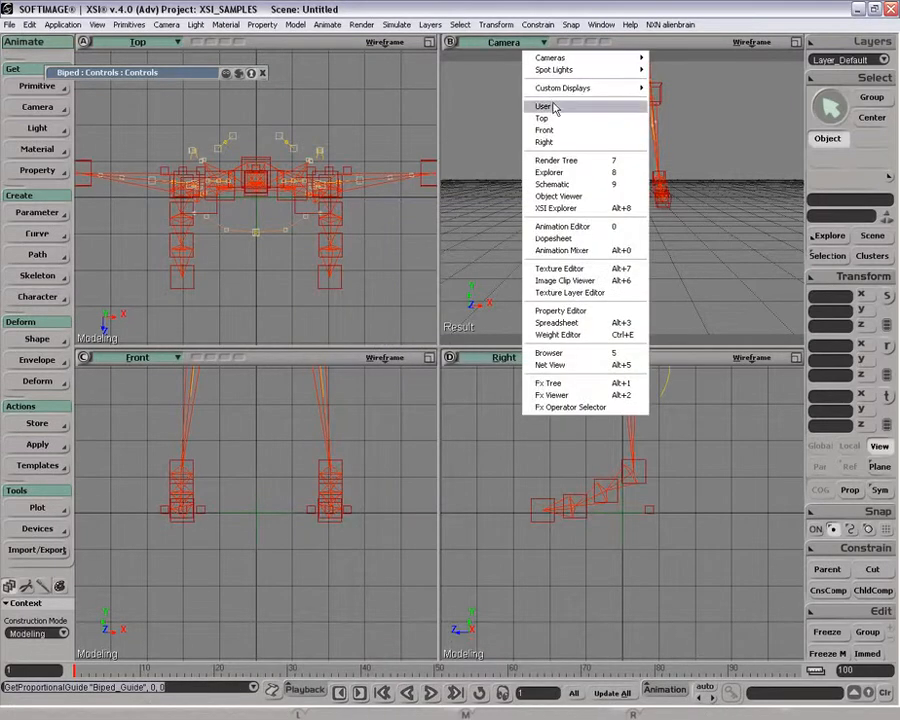
click(543, 106)
click(795, 42)
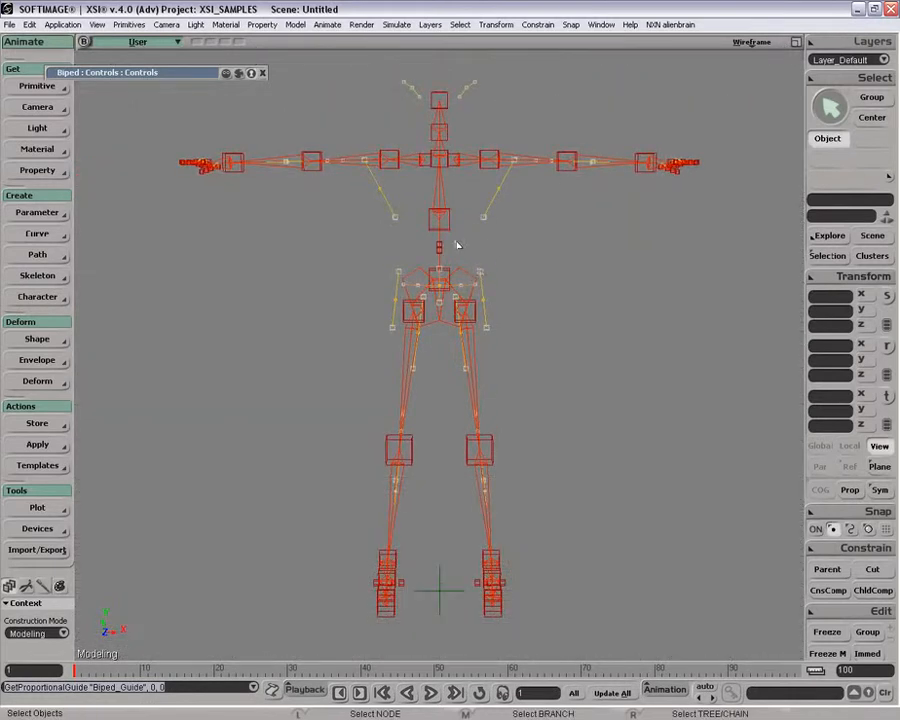
drag(462, 279, 296, 119)
click(262, 73)
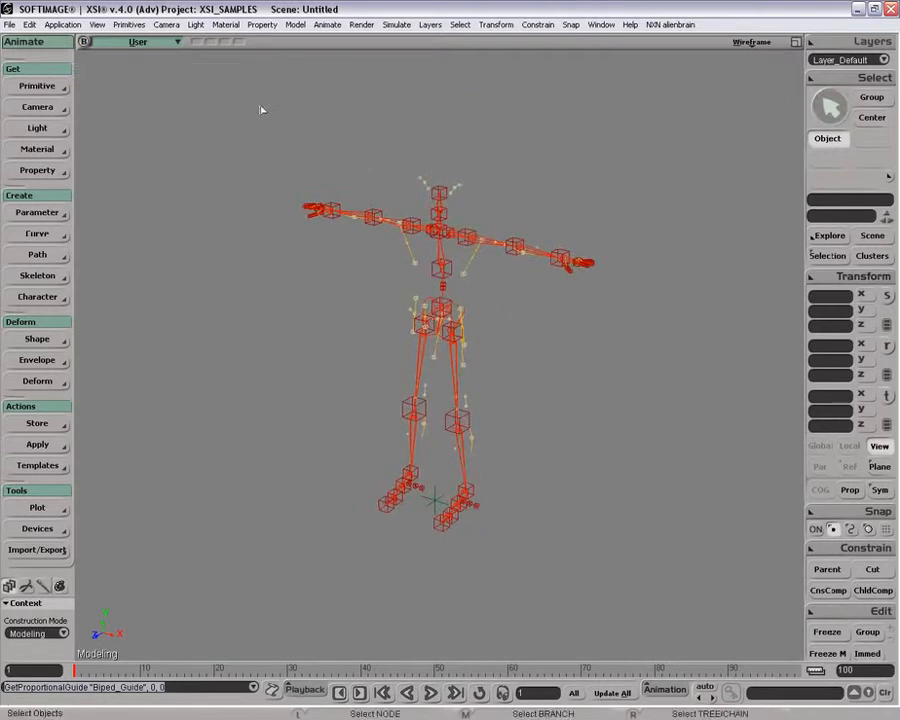
Look over the guide style and symmetry options of the biped guide, and cancel
click(30, 297)
click(84, 302)
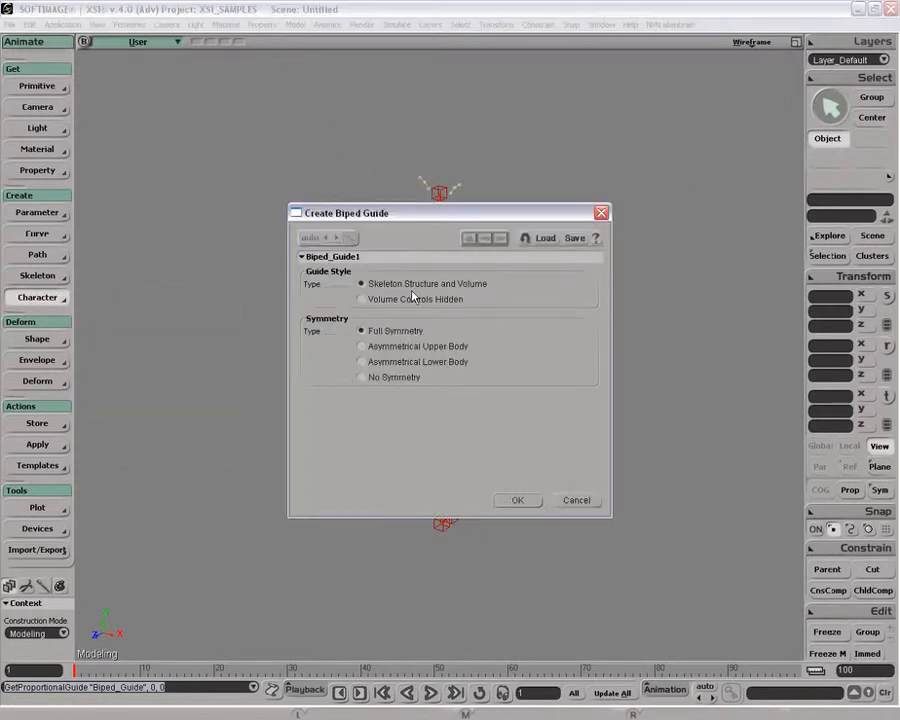
click(575, 502)
Build a rig from the biped guide with the torso type set to Skeleton spine
click(33, 297)
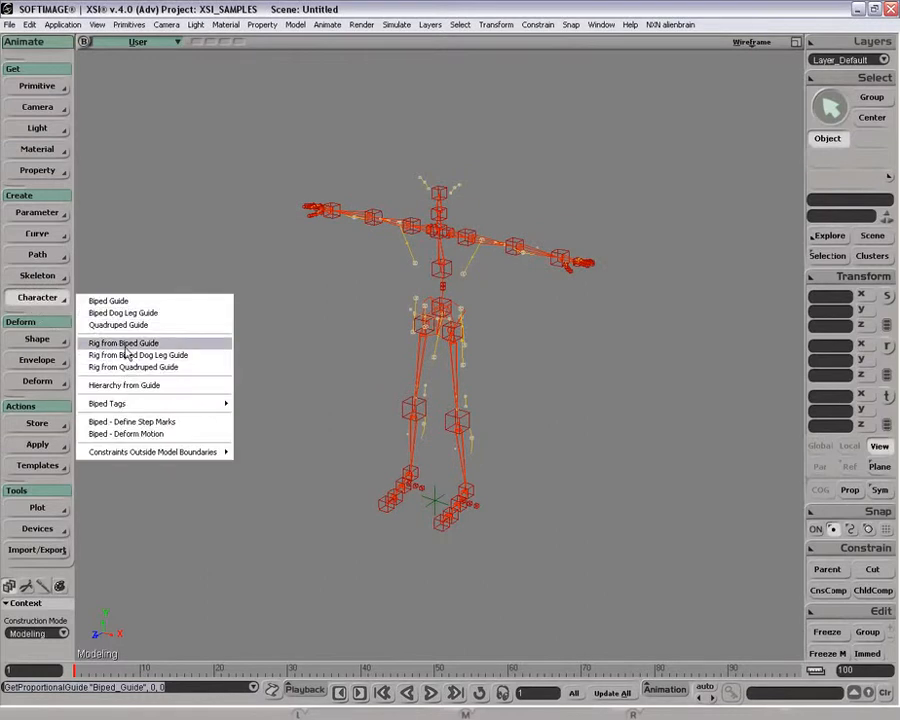
click(130, 344)
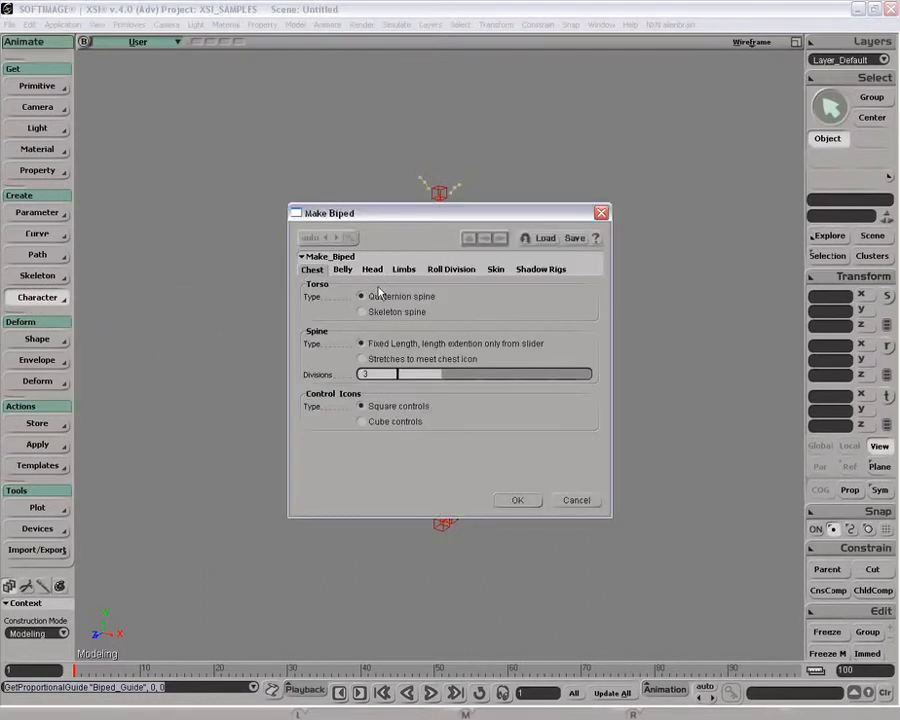
click(363, 312)
click(372, 269)
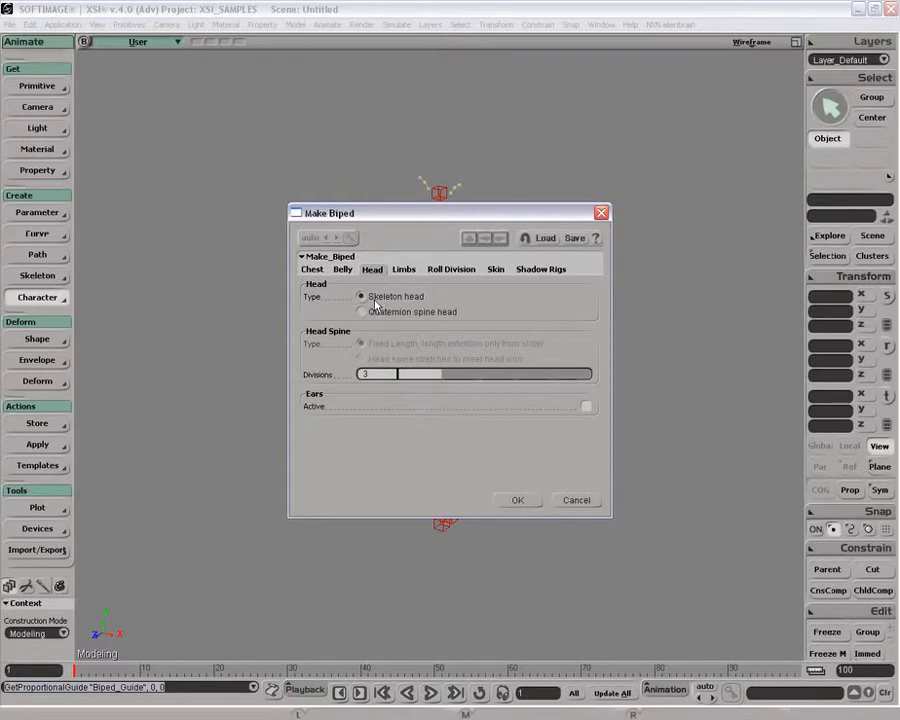
click(312, 269)
click(371, 270)
click(312, 270)
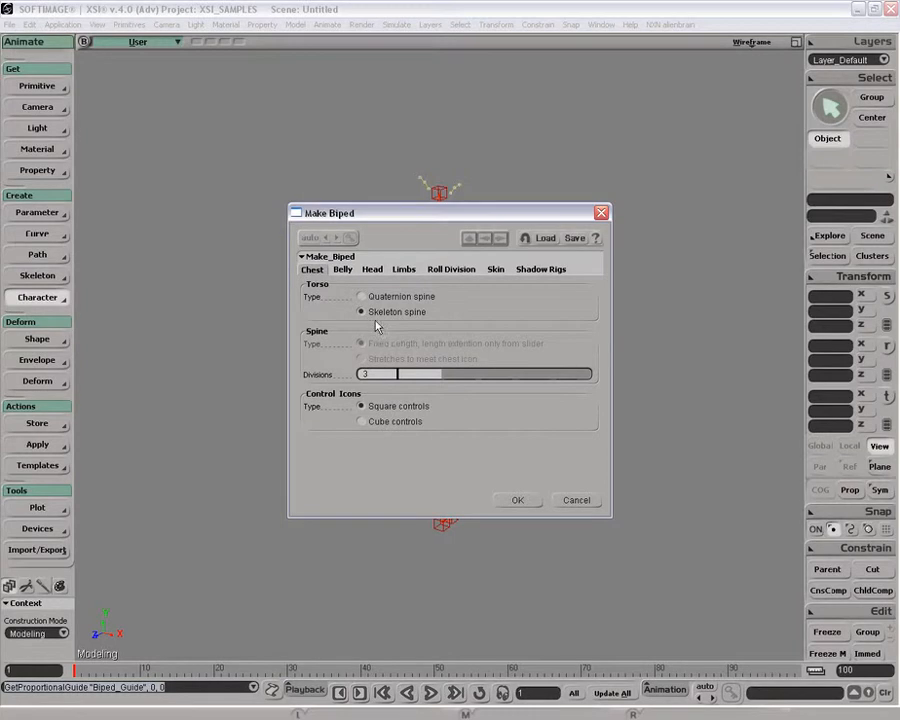
click(516, 497)
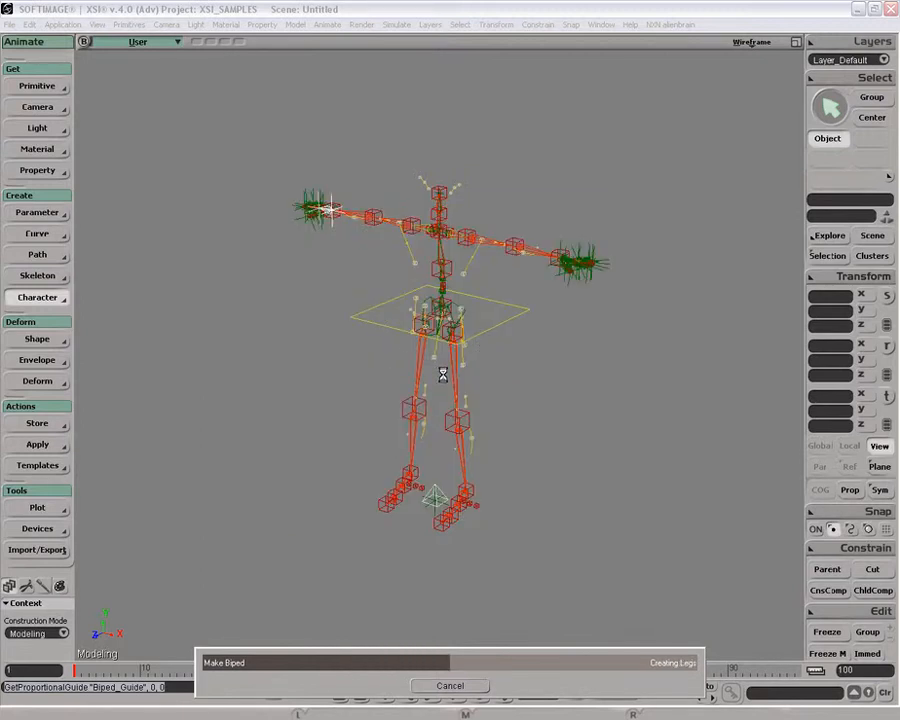
click(269, 273)
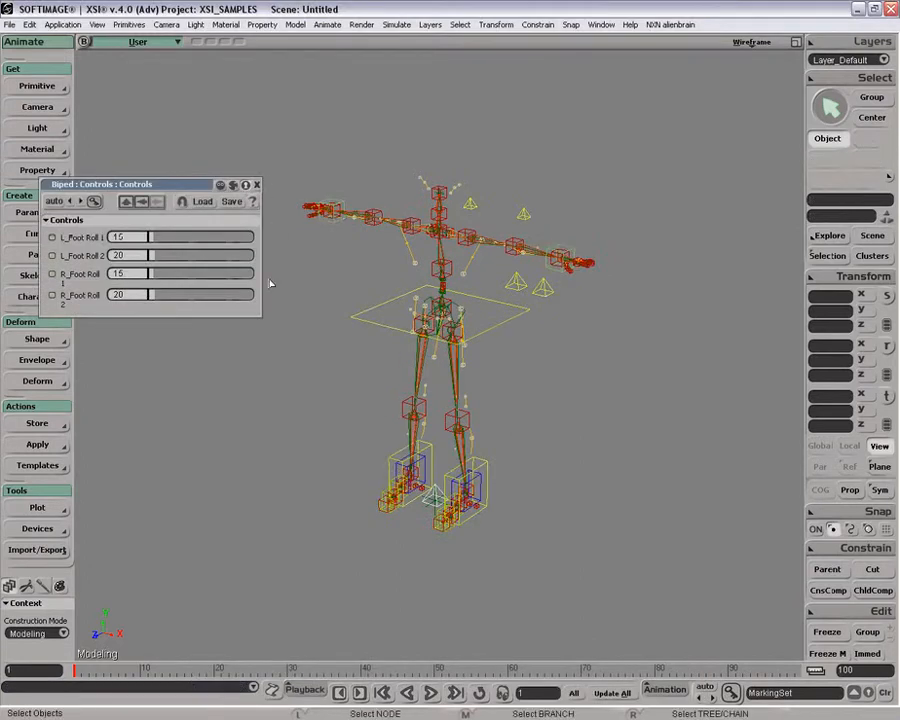
Move the new rig away from the guide by its GlobalSRT control so the two stand side by side
click(434, 488)
key(v)
drag(335, 426, 578, 387)
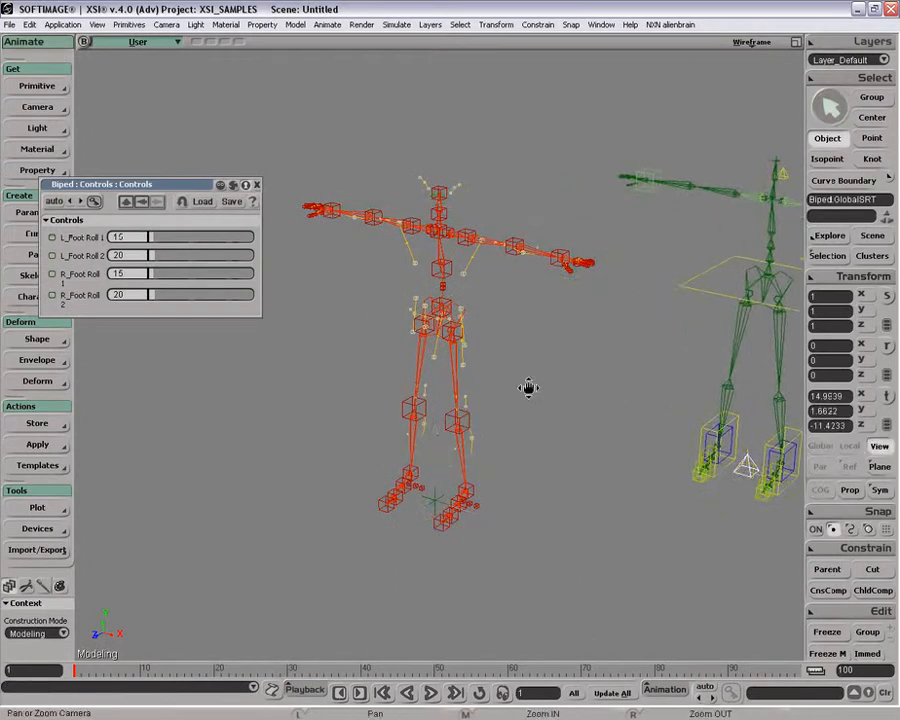
key(s)
drag(610, 322, 446, 352)
Try rotating a torso control of the moved rig and undo the rotation
key(space)
click(476, 323)
key(c)
mouse_move(519, 291)
mouse_down()
mouse_move(530, 319)
mouse_move(526, 308)
mouse_up()
key(ctrl+z)
Bend the skeleton-spine rig's torso sideways by rotating its spine bones one after another
key(space)
click(484, 308)
drag(472, 305, 504, 368)
key(f)
click(517, 312)
click(444, 321)
key(c)
drag(493, 312, 502, 341)
key(space)
click(459, 290)
key(c)
drag(501, 296, 459, 311)
key(space)
key(c)
key(space)
click(444, 366)
key(c)
Frame the whole scene and close the Explorer and the biped's Controls window
key(a)
key(space)
key(8)
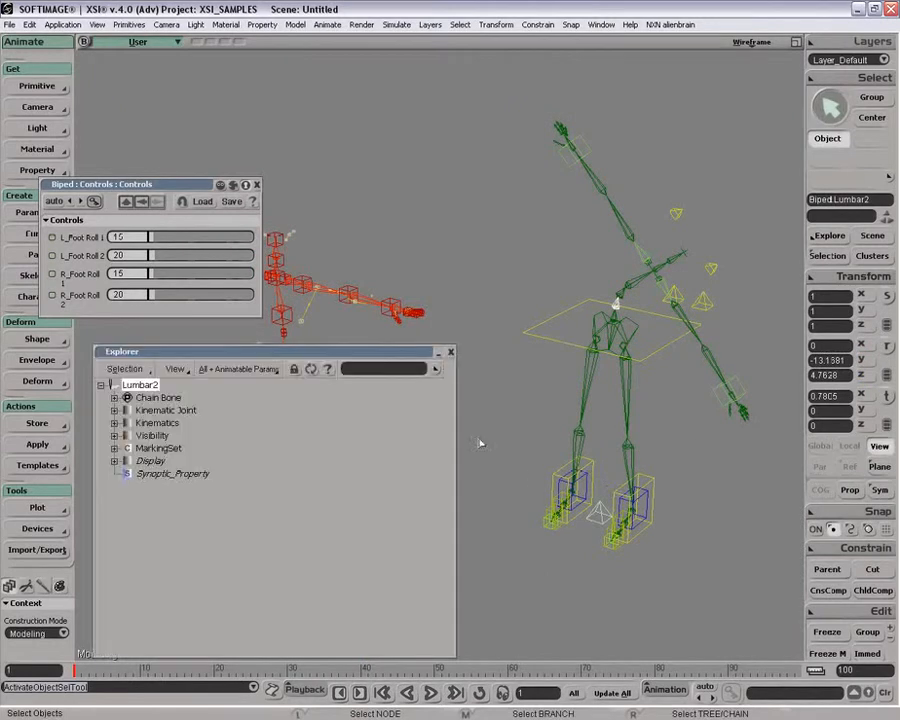
click(446, 353)
click(256, 184)
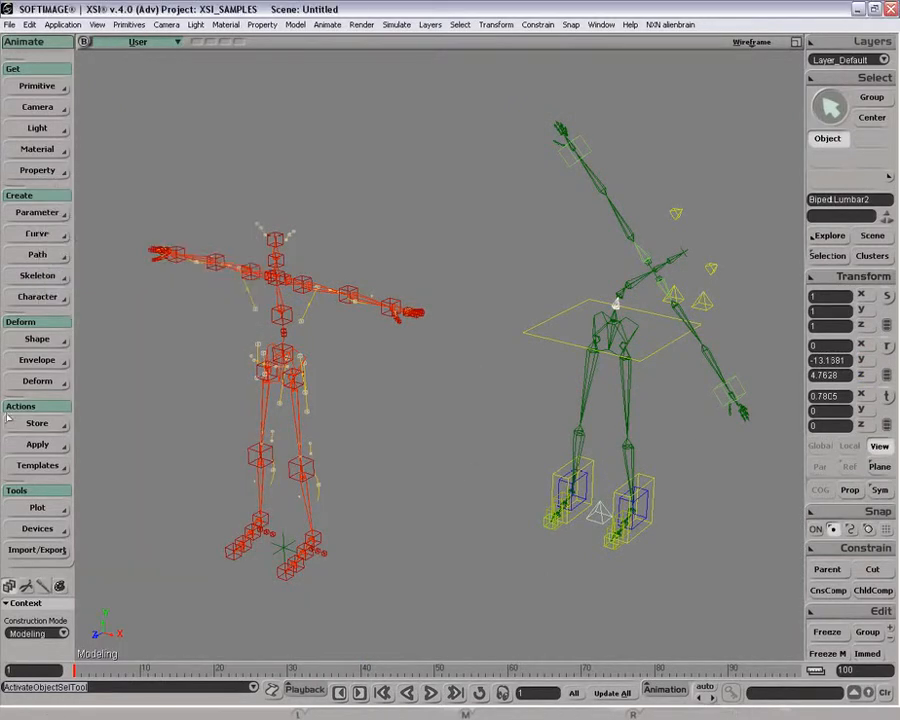
Build a second rig from the biped guide with a Quaternion spine that stretches to meet the chest icon and cube controls
click(37, 297)
click(125, 343)
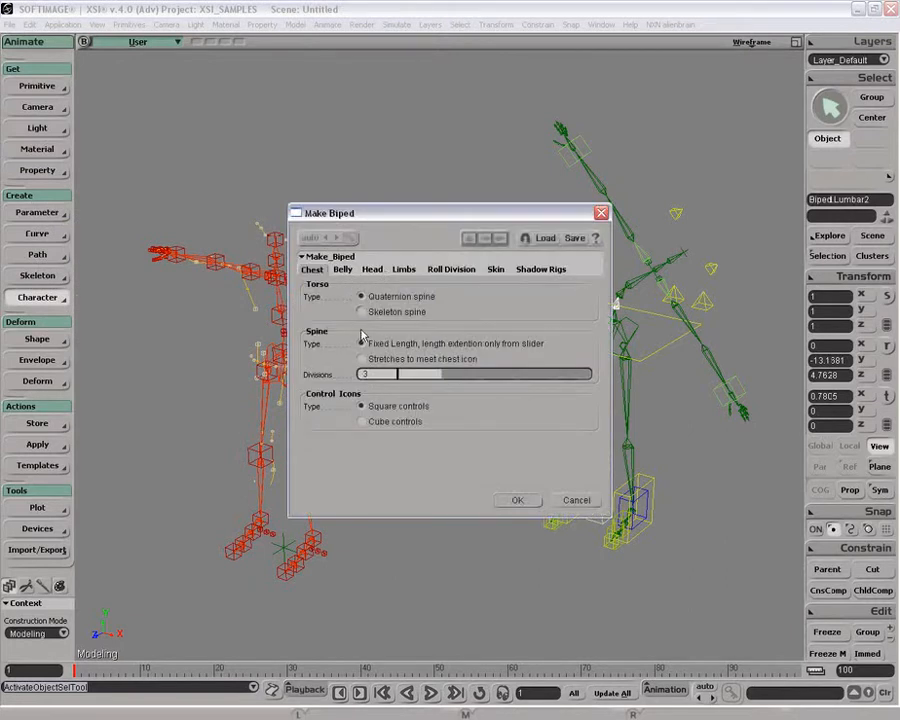
click(394, 358)
click(390, 313)
click(381, 298)
click(364, 311)
click(366, 296)
click(518, 501)
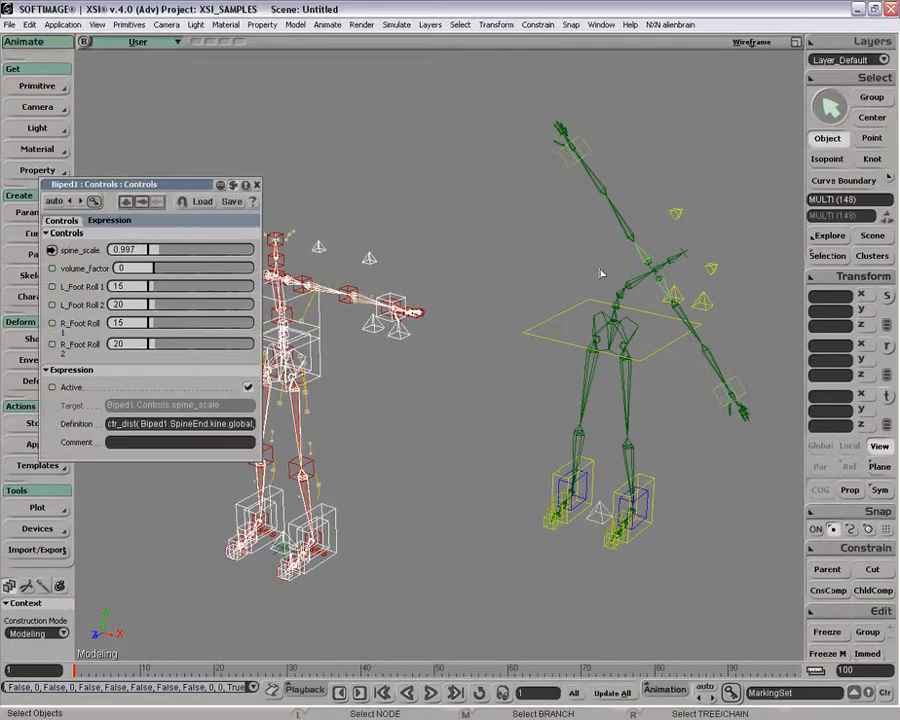
Collapse the Biped1 Controls window and move the second rig away from the guide by its global control
double_click(195, 185)
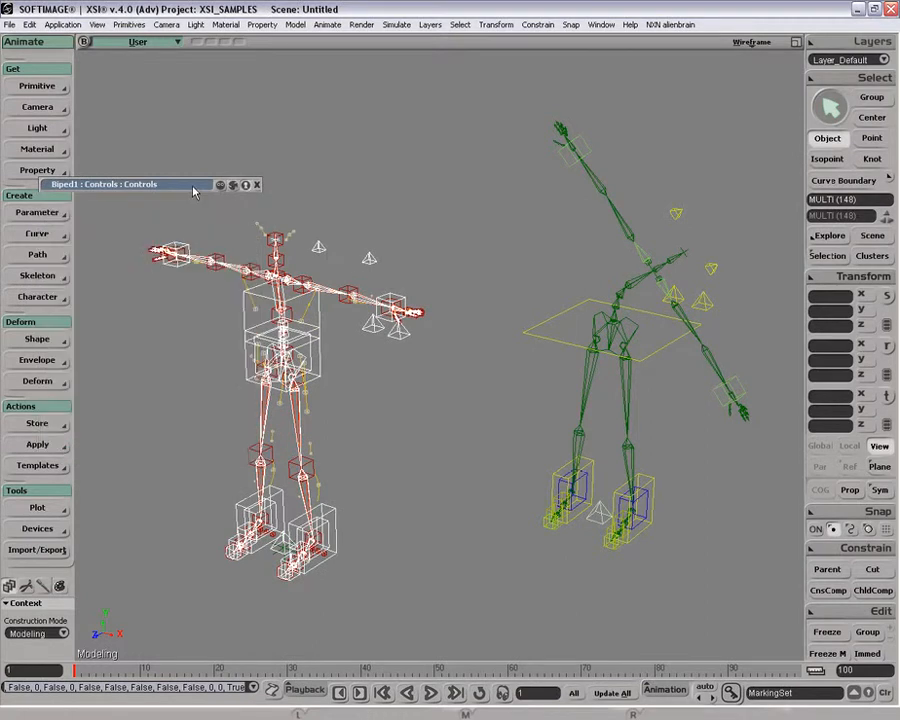
click(276, 549)
key(v)
drag(142, 487, 211, 424)
key(z)
drag(397, 440, 338, 486)
Rotate Biped1's chest control to about -48° in Z and move it to about X 1.84, Y 0.70, stretching the spine
key(space)
drag(465, 330, 501, 361)
key(f)
drag(537, 298, 640, 400)
key(c)
key(v)
drag(368, 362, 505, 360)
key(p)
key(space)
key(v)
key(space)
Open Biped1's Controls property and raise its volume factor to about 1.277
key(F3)
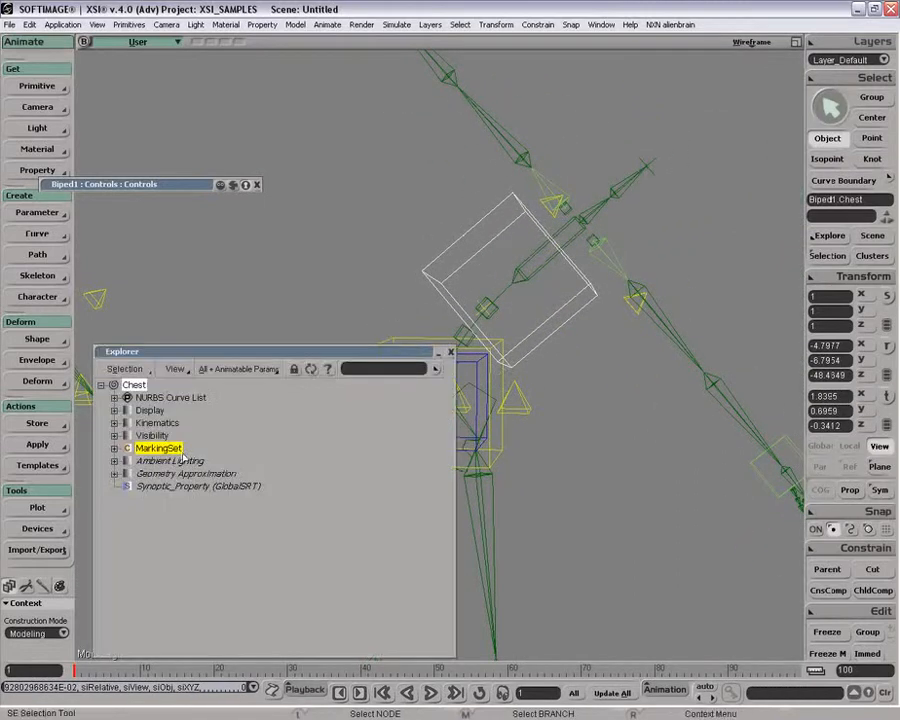
key(s)
click(148, 423)
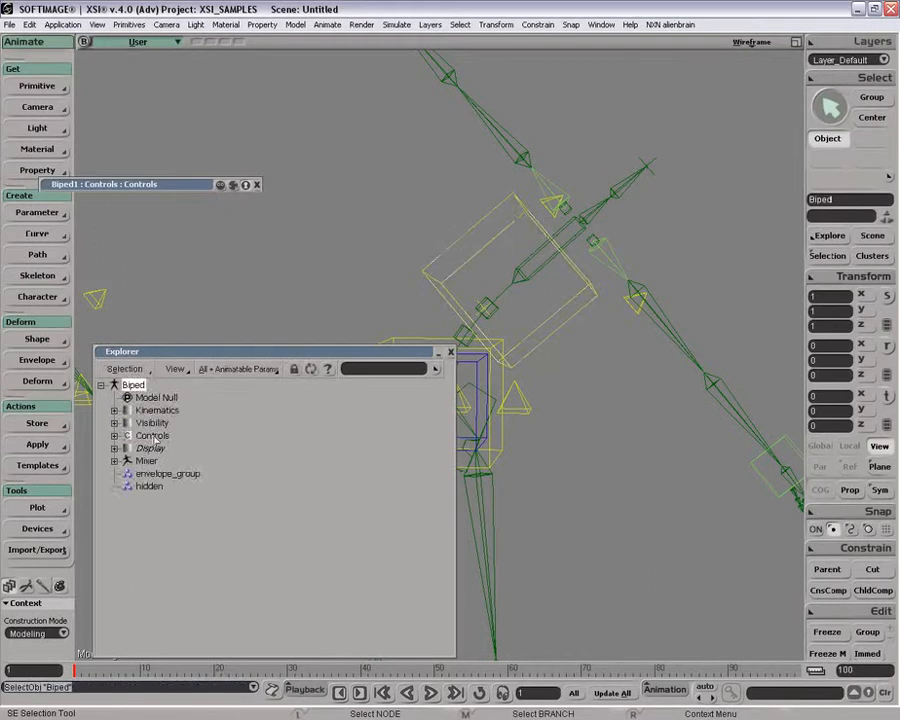
key(e)
click(152, 435)
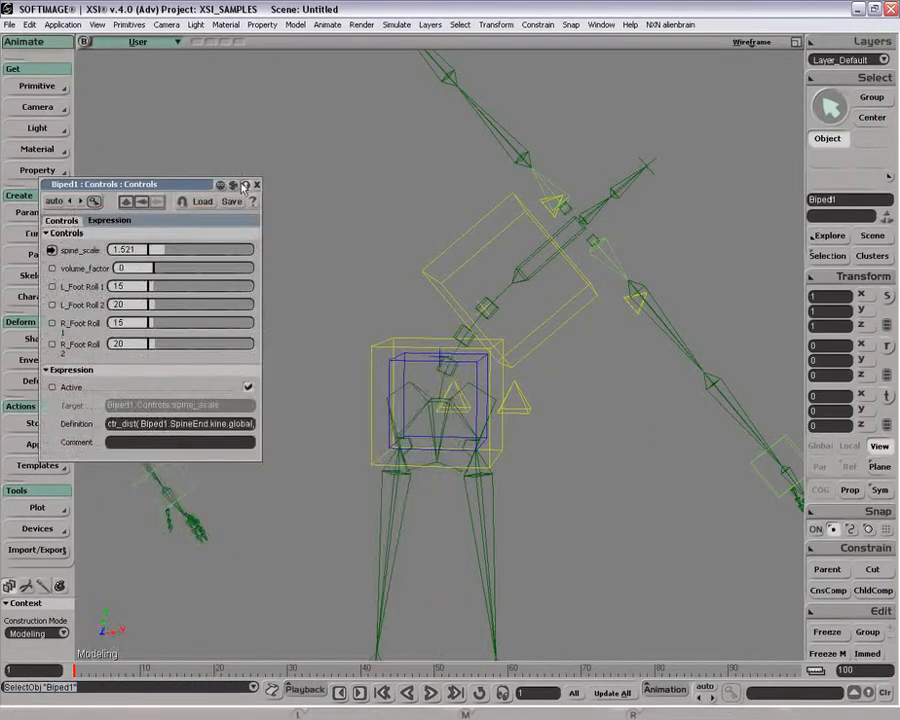
mouse_move(156, 270)
mouse_down()
mouse_move(171, 270)
mouse_move(163, 269)
mouse_up()
Try moving Biped1's chest control with the raised volume factor and undo the move
click(583, 310)
key(v)
drag(583, 310, 565, 340)
key(space)
key(ctrl+z)
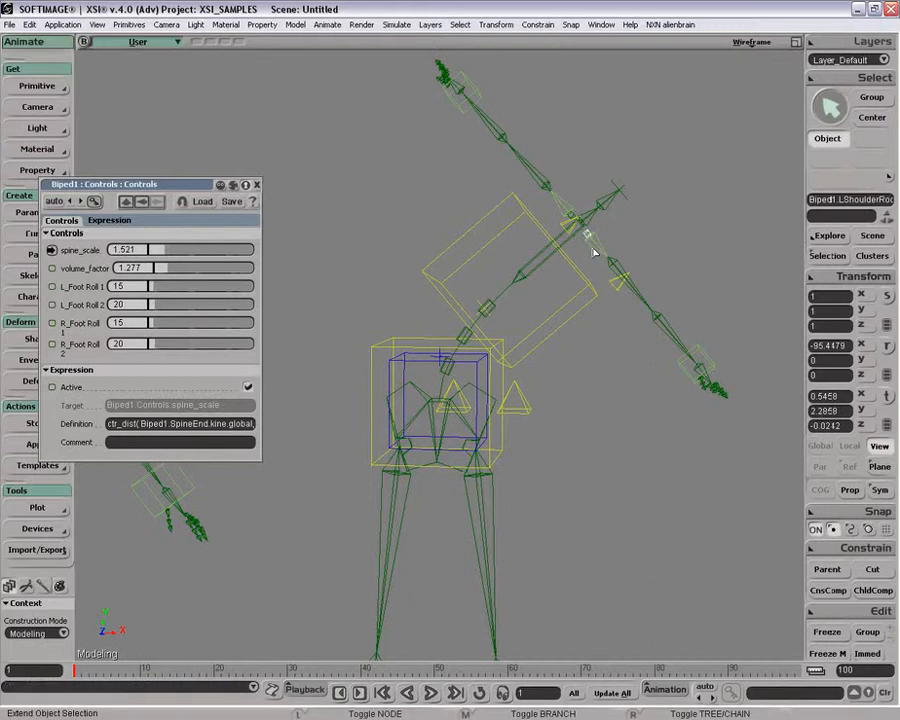
Close the Local Transform properties and reset the chest control's transforms
key(ctrl+k)
key(ctrl+z)
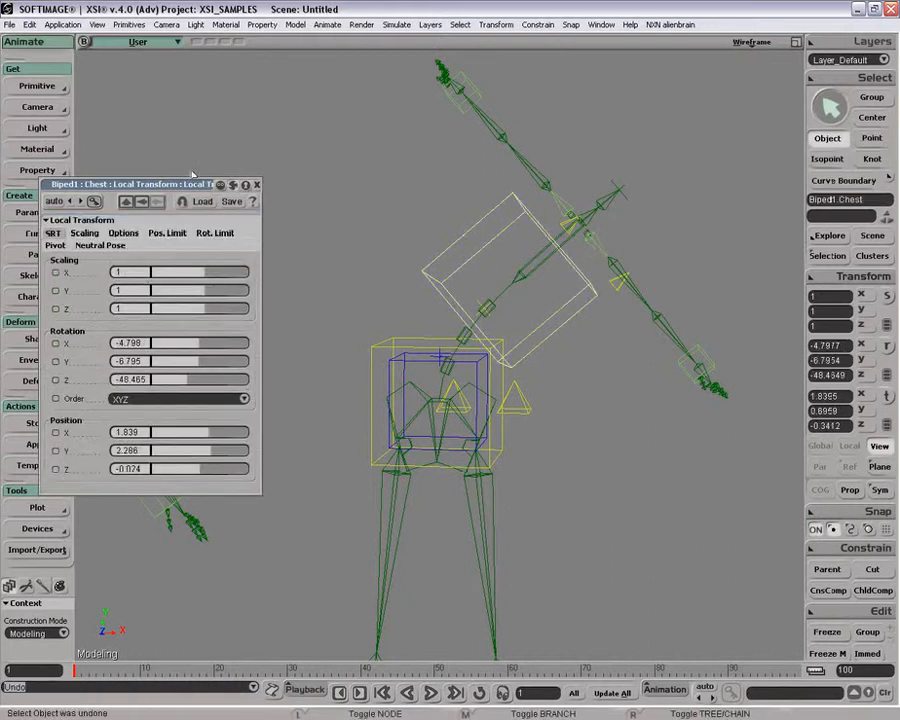
click(257, 186)
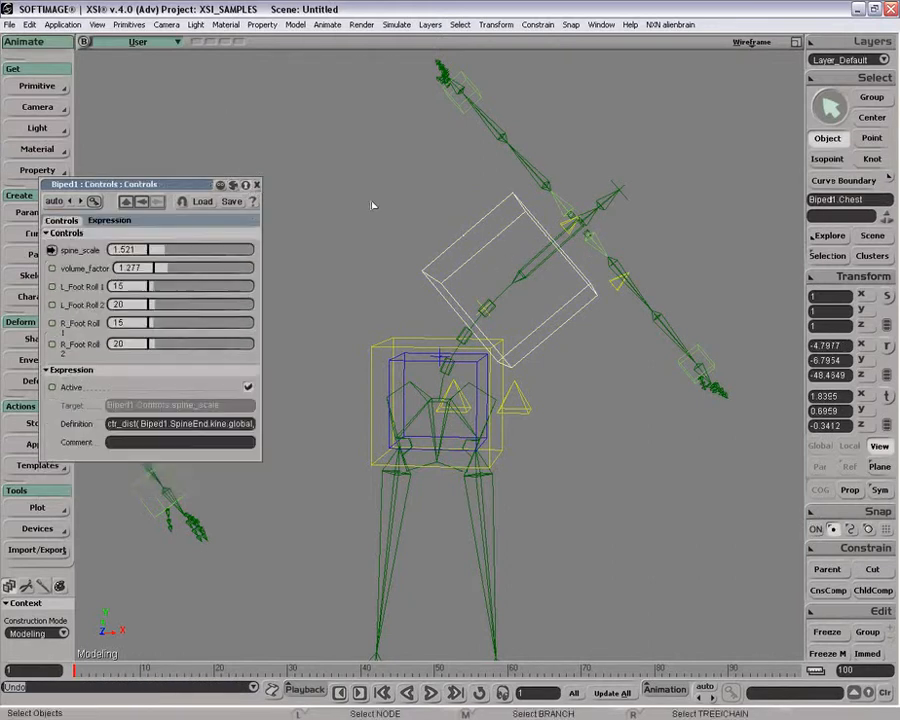
key(ctrl+shift+r)
Turn off the scaling constraint in the local transform options of Biped1's HeadRoot, LShoulderRoot and RShoulderRoot
click(459, 223)
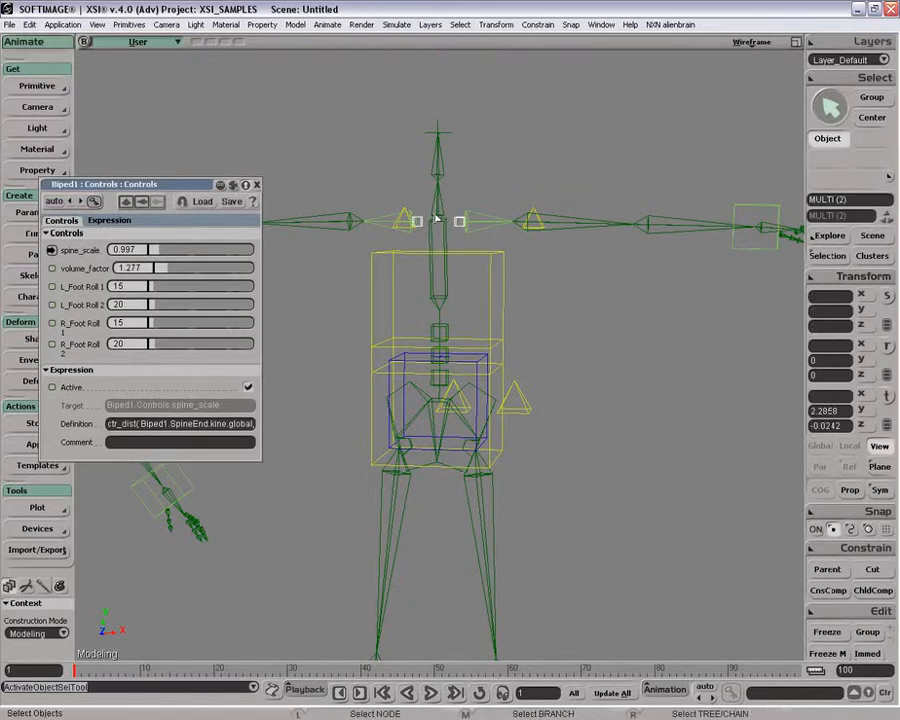
key(Return)
key(r)
key(f)
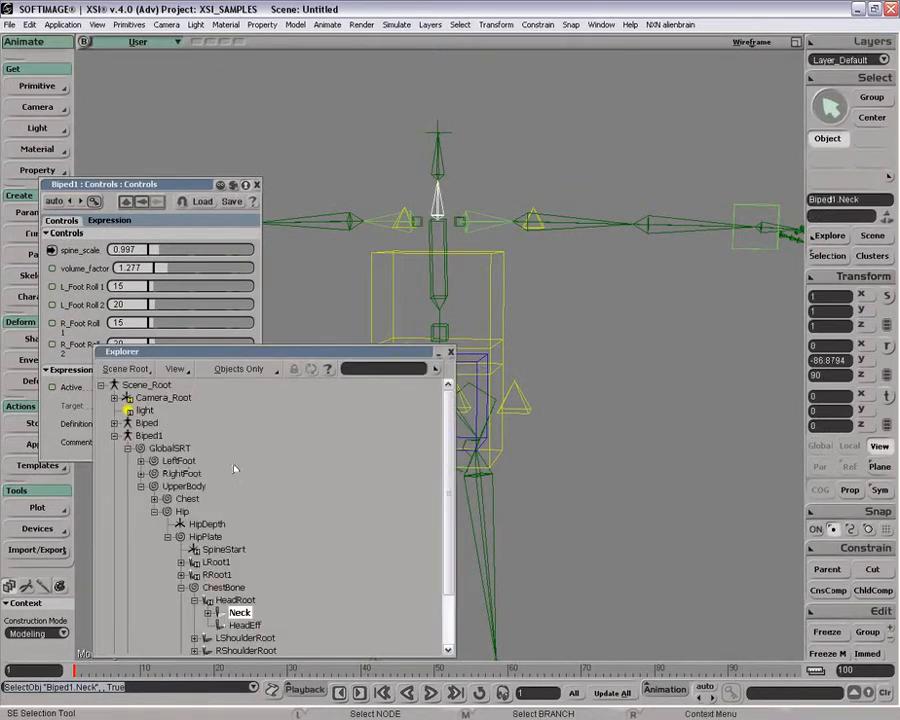
shift+click(420, 223)
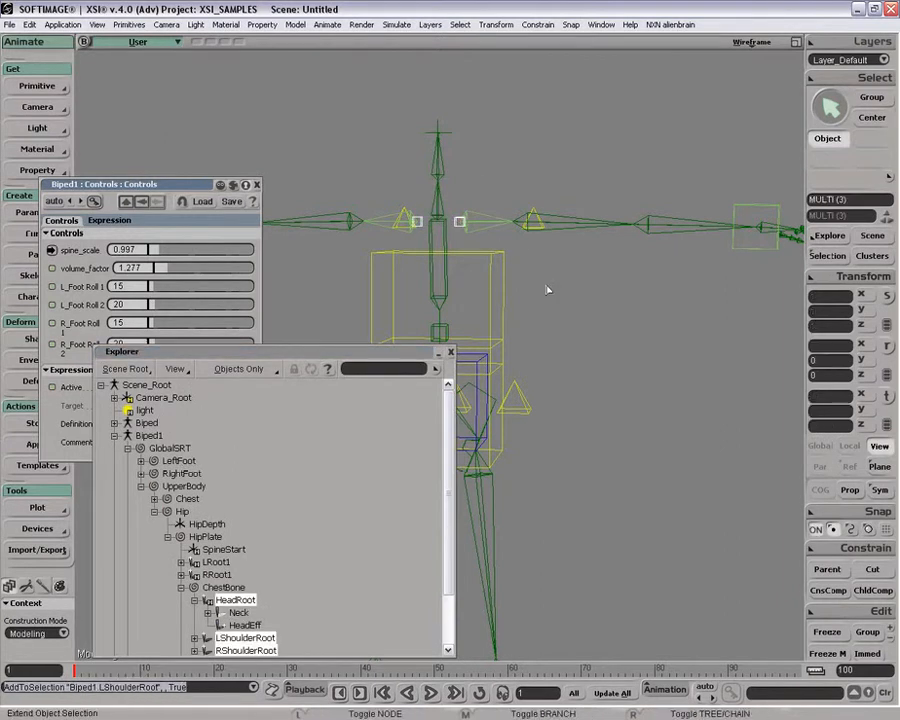
key(ctrl+k)
click(123, 233)
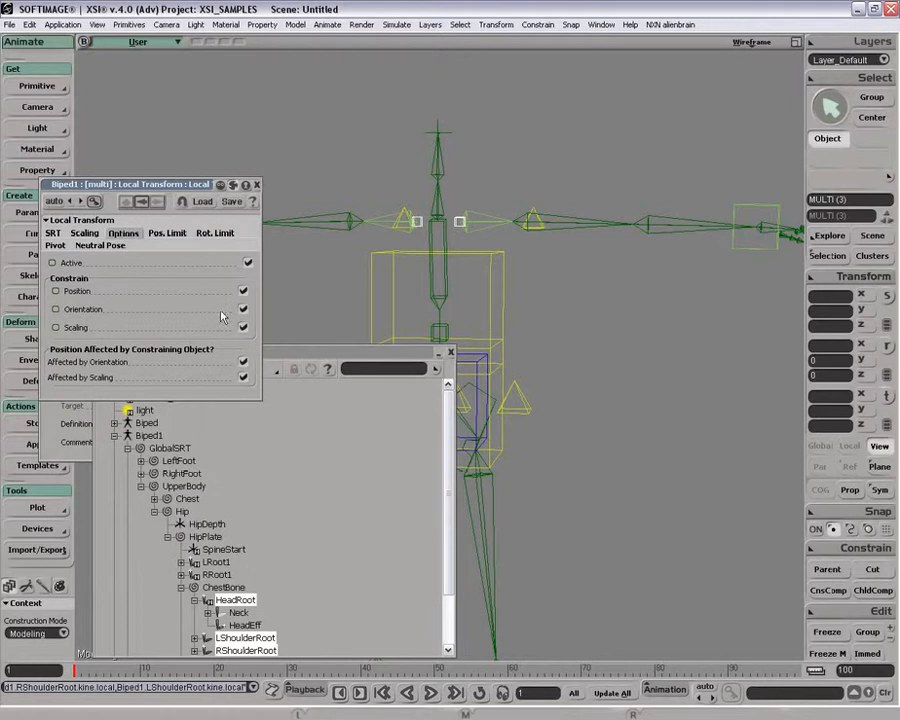
click(257, 186)
click(450, 352)
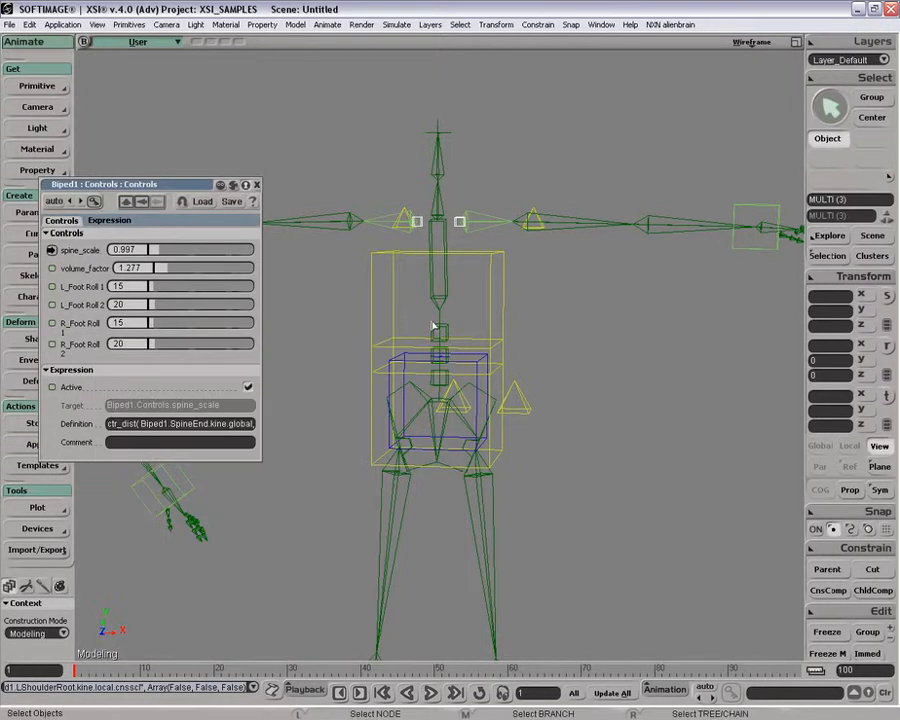
Test the changed scaling option by moving the chest control, and undo the move
click(503, 305)
key(v)
drag(581, 328, 576, 362)
key(ctrl+z)
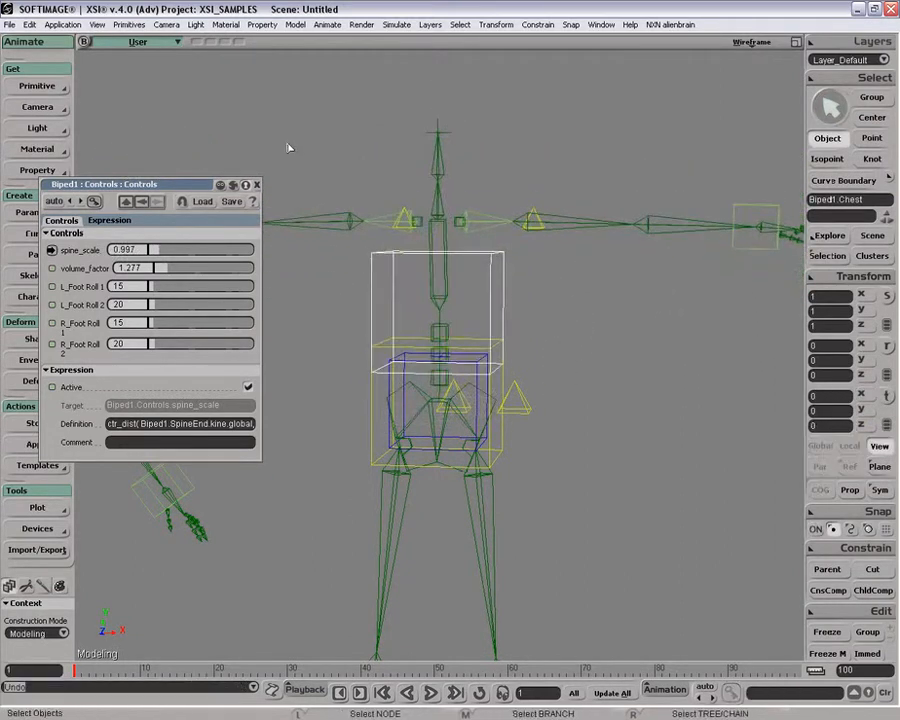
Move the chest control up away from the hips and set Biped1's volume factor to 0
middle_click(257, 185)
key(c)
key(space)
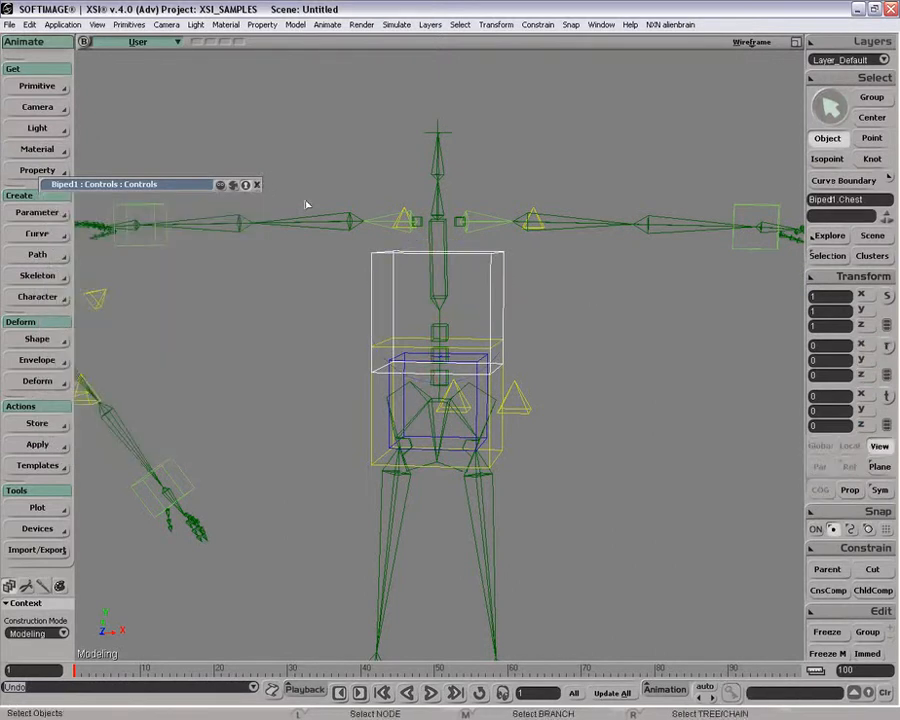
click(176, 186)
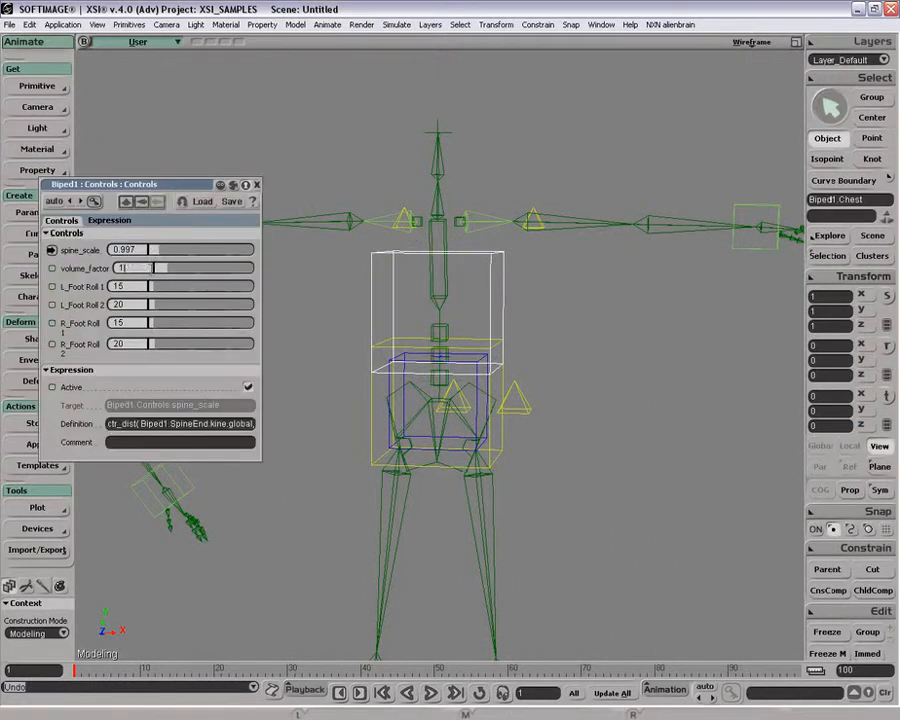
key(v)
drag(538, 289, 552, 219)
key(Return)
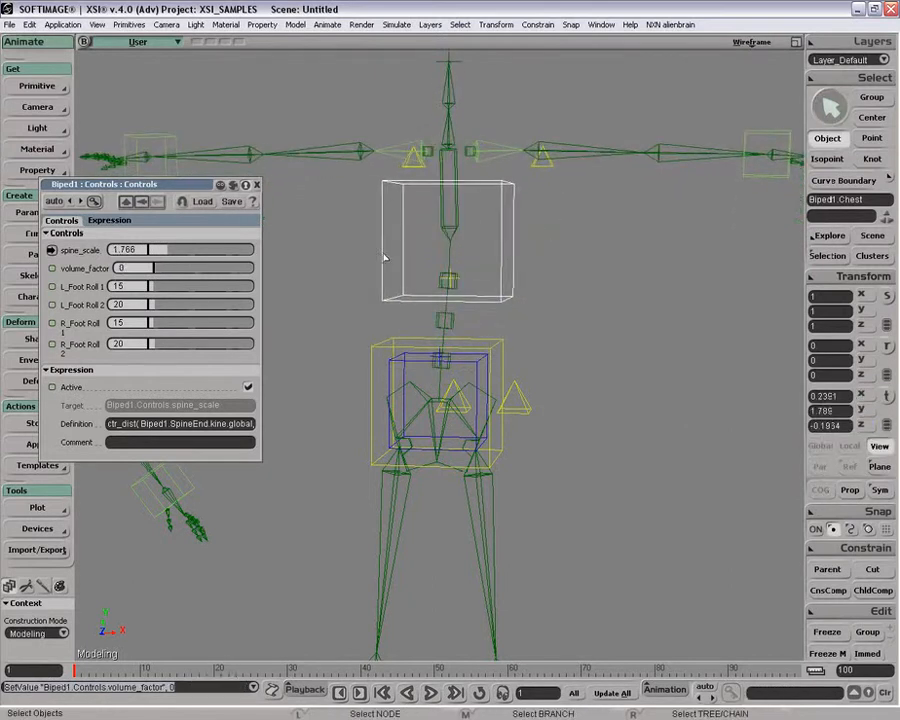
Shift the chest control sideways to about X 1.77, Y 2.10 and rotate it to about -54.5° in Z, collapsing the Controls window
key(v)
drag(602, 313, 638, 291)
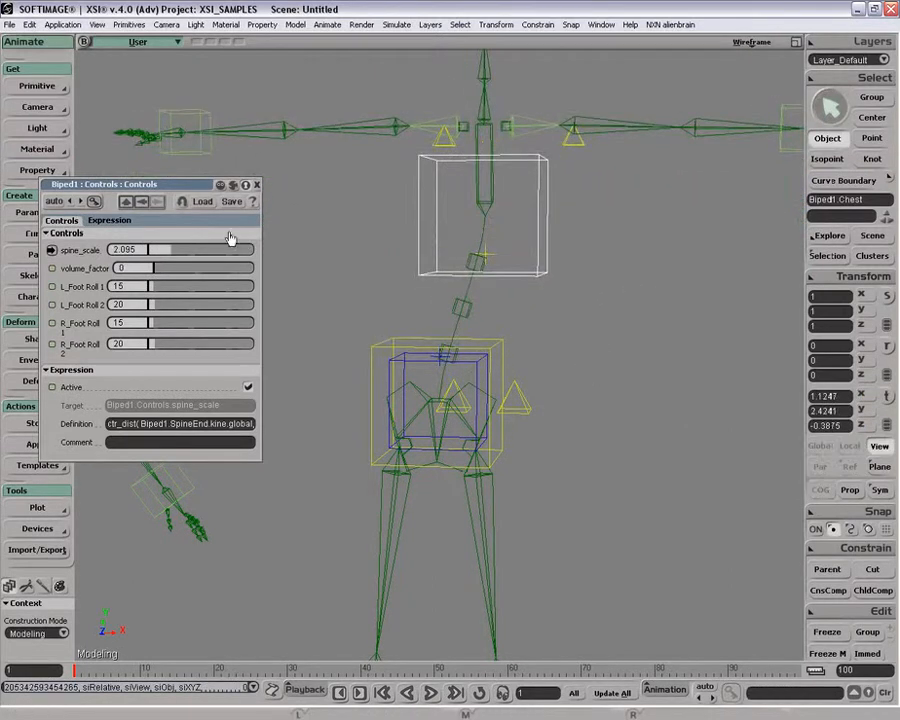
click(257, 187)
key(z)
drag(361, 211, 361, 300)
key(p)
key(o)
key(c)
drag(546, 281, 580, 336)
key(v)
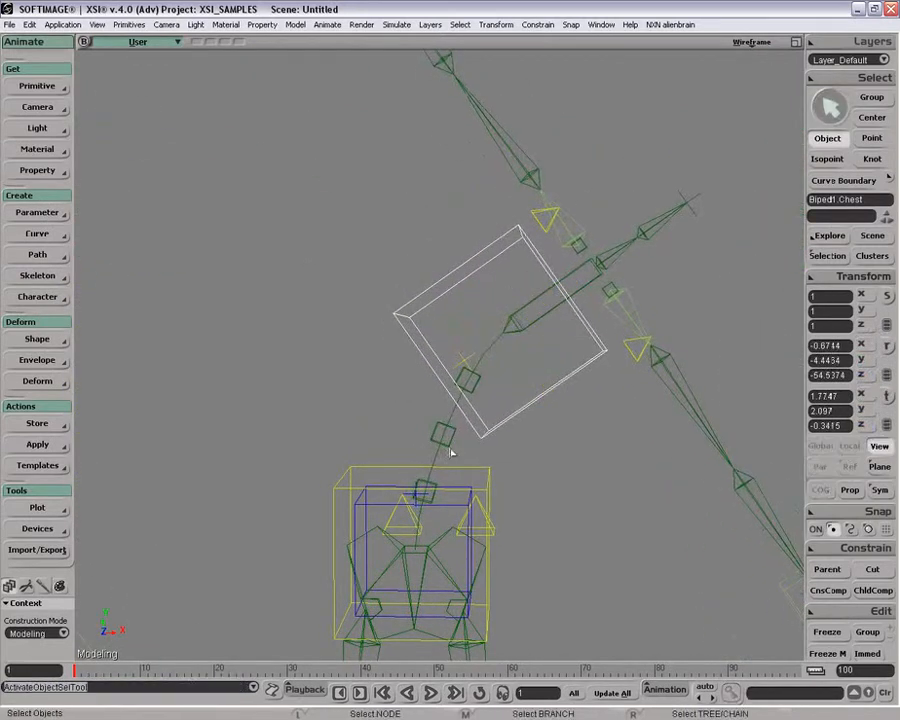
Try rotating and moving the second rig's hip control, and reset its transforms
click(459, 503)
key(c)
mouse_move(460, 438)
mouse_down()
mouse_move(486, 474)
mouse_move(440, 438)
mouse_move(470, 466)
mouse_move(454, 438)
mouse_up()
key(ctrl+z)
key(v)
drag(561, 477, 597, 402)
key(ctrl+shift+r)
Rotate the chest control to about 28° in Z and move it to about X -0.84, Y 1.98
click(541, 395)
key(c)
key(v)
drag(592, 403, 478, 407)
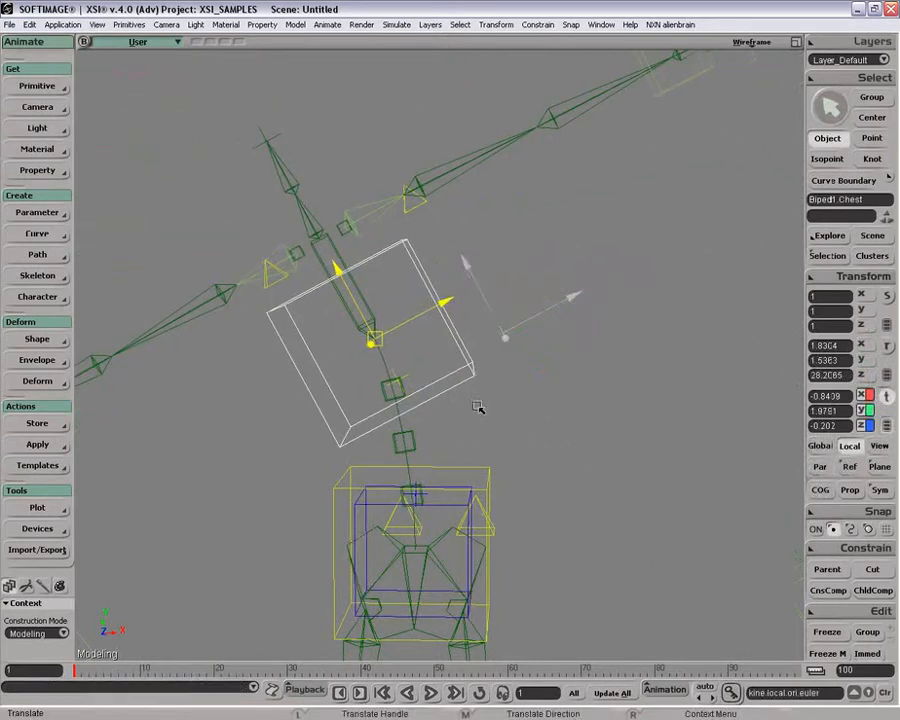
Reset the chest control's transforms, clear the selection and frame the whole scene
key(ctrl+shift+r)
key(space)
click(567, 397)
key(a)
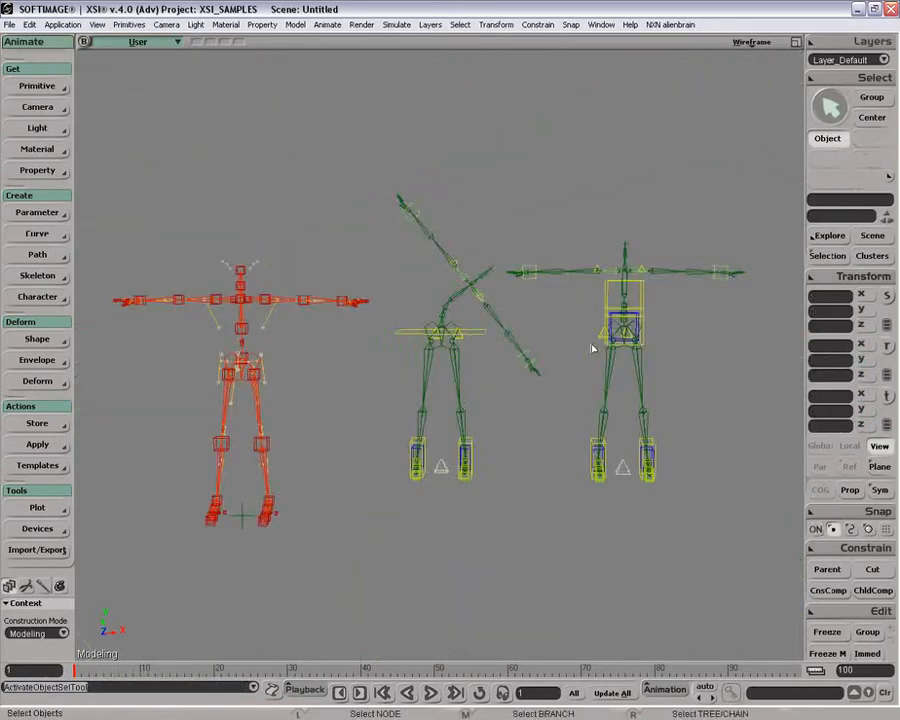